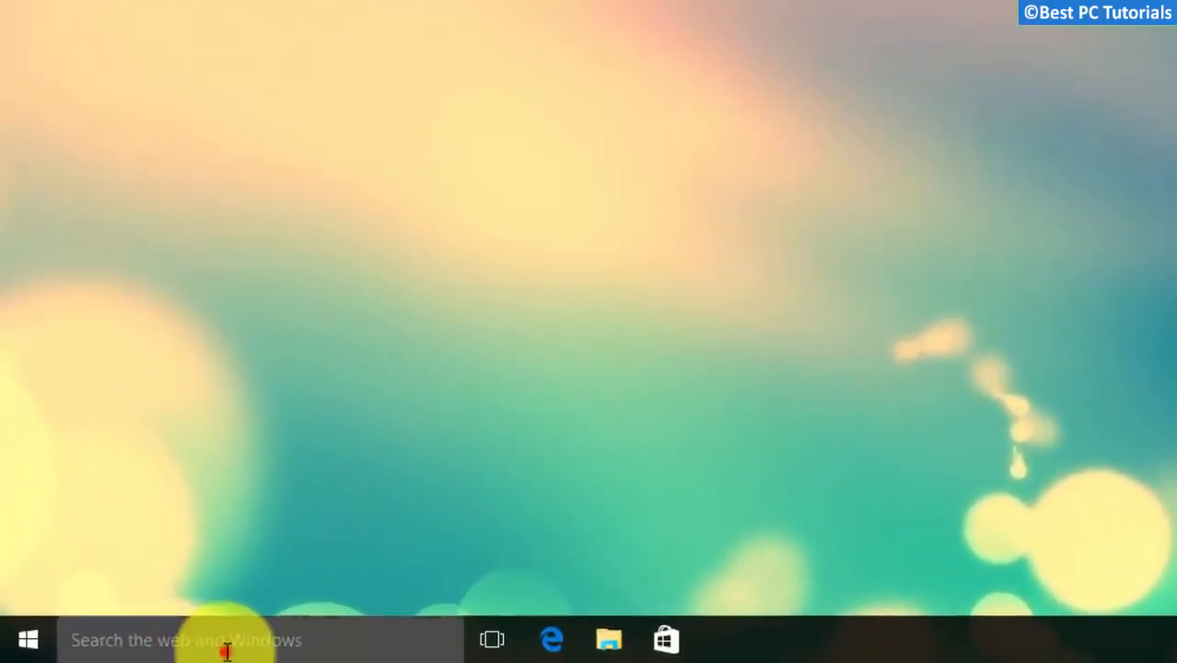
- Find and open services.msc through Windows search, then maximize the Services window with a wider Name column
left_click(189, 640)
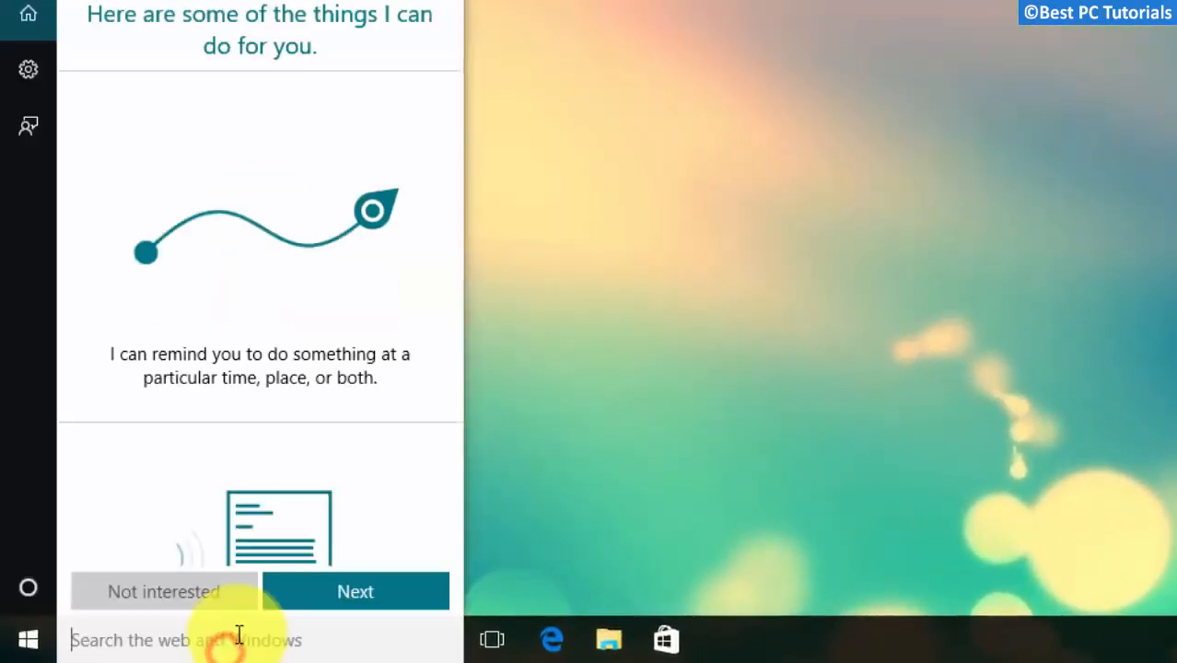
type("services")
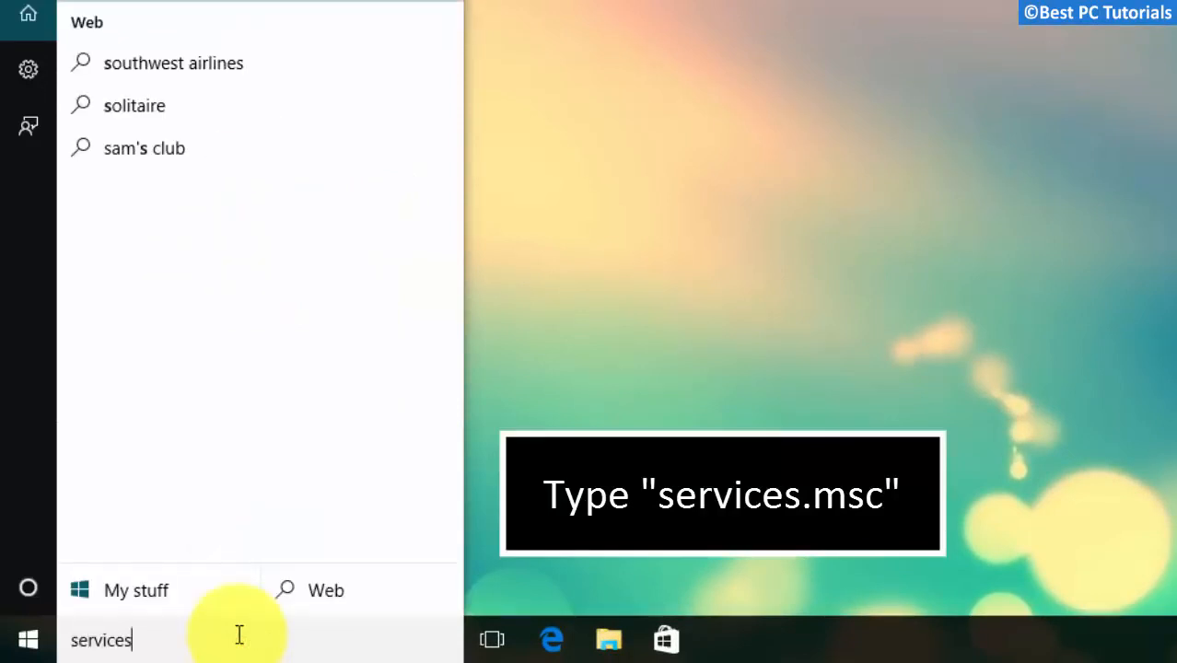
type(".msc")
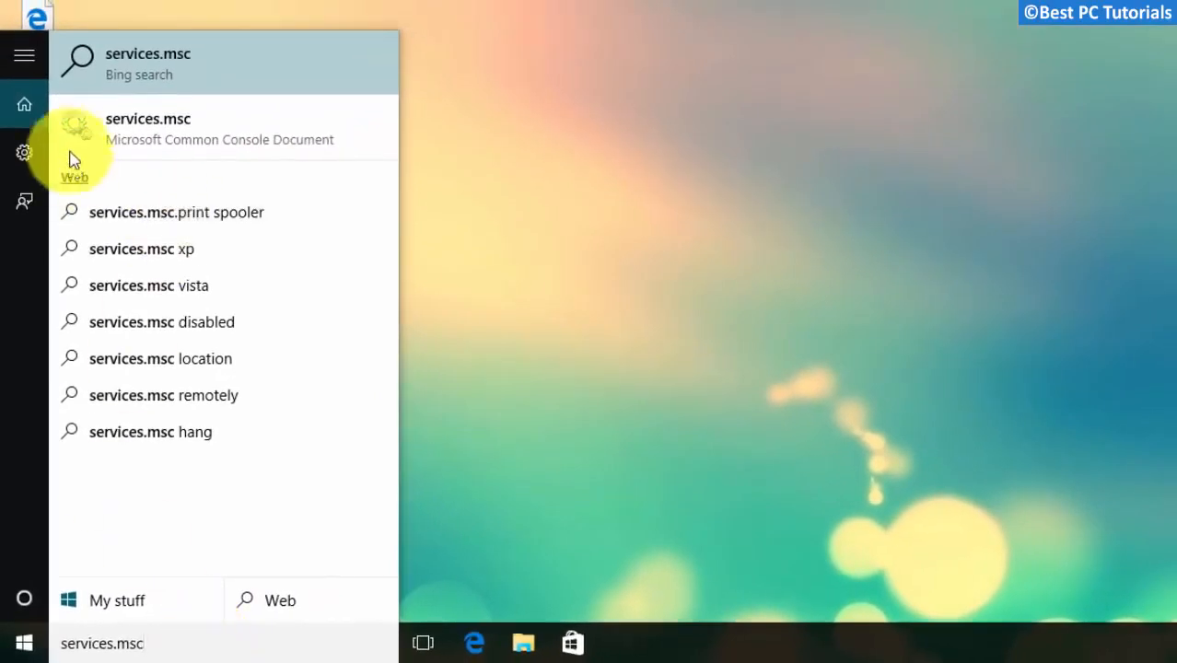
left_click(248, 133)
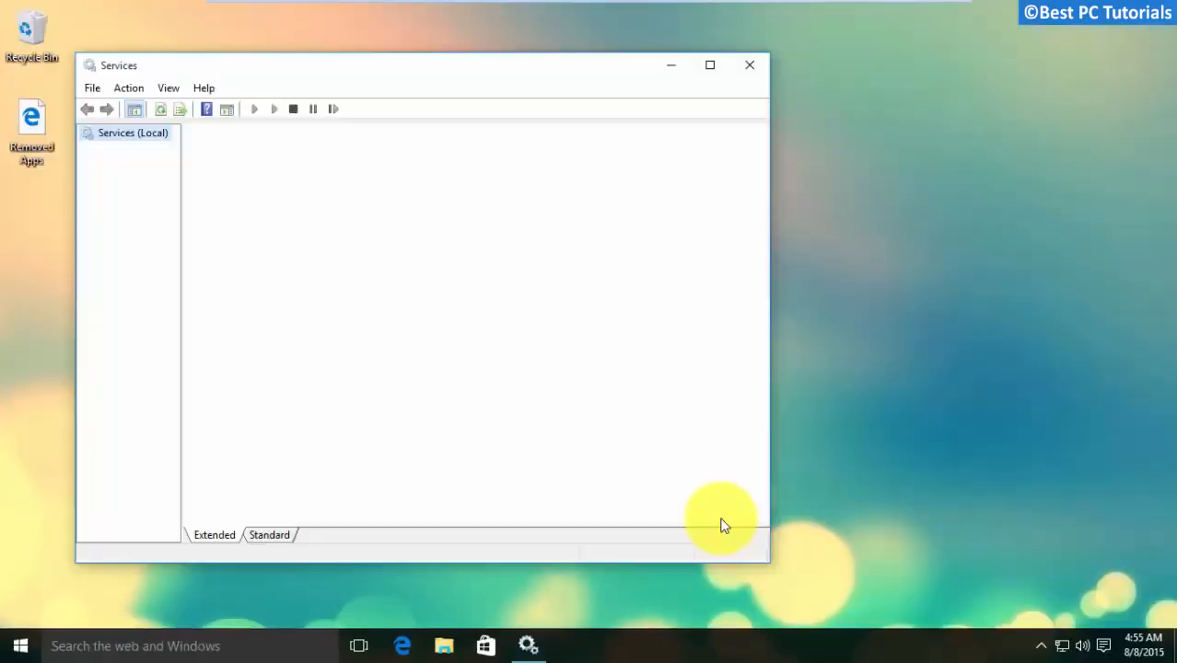
double_click(514, 70)
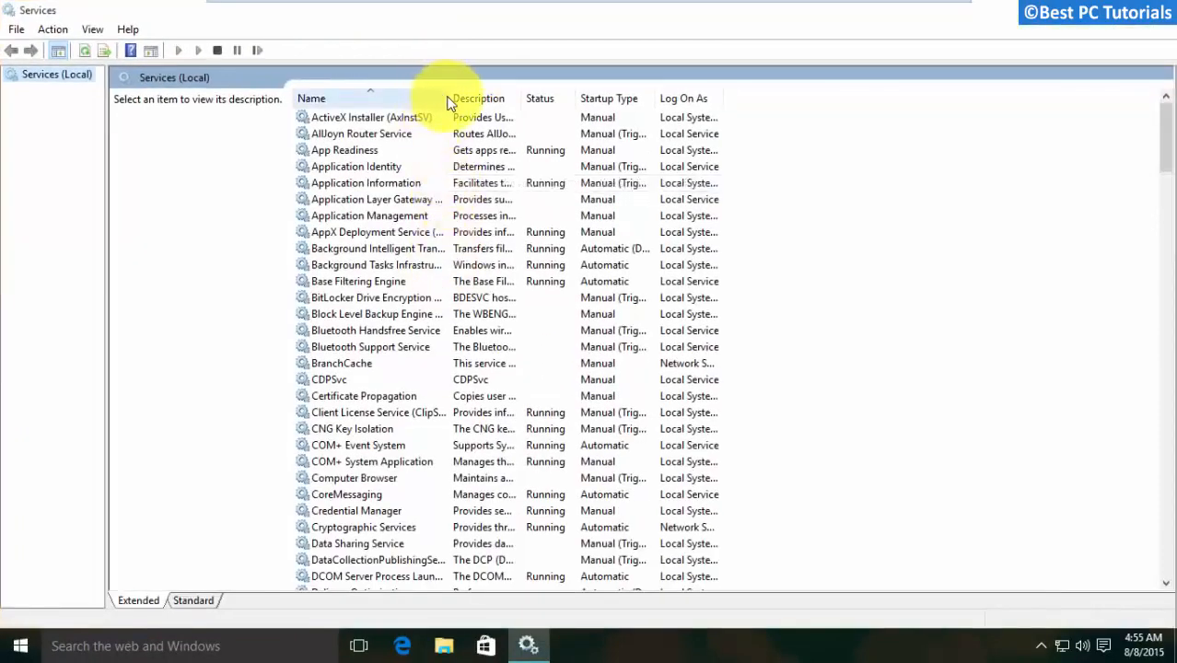
left_click_drag(448, 98, 579, 101)
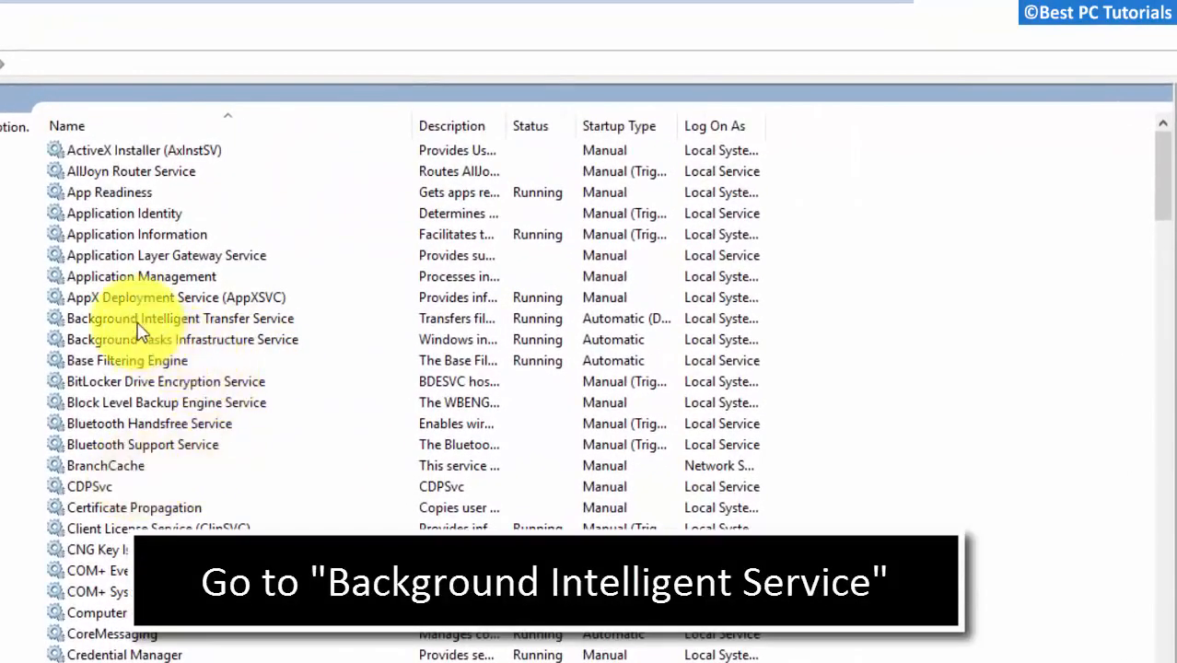
- Open the properties of Background Intelligent Transfer Service and set its startup type to Disabled
left_click(134, 318)
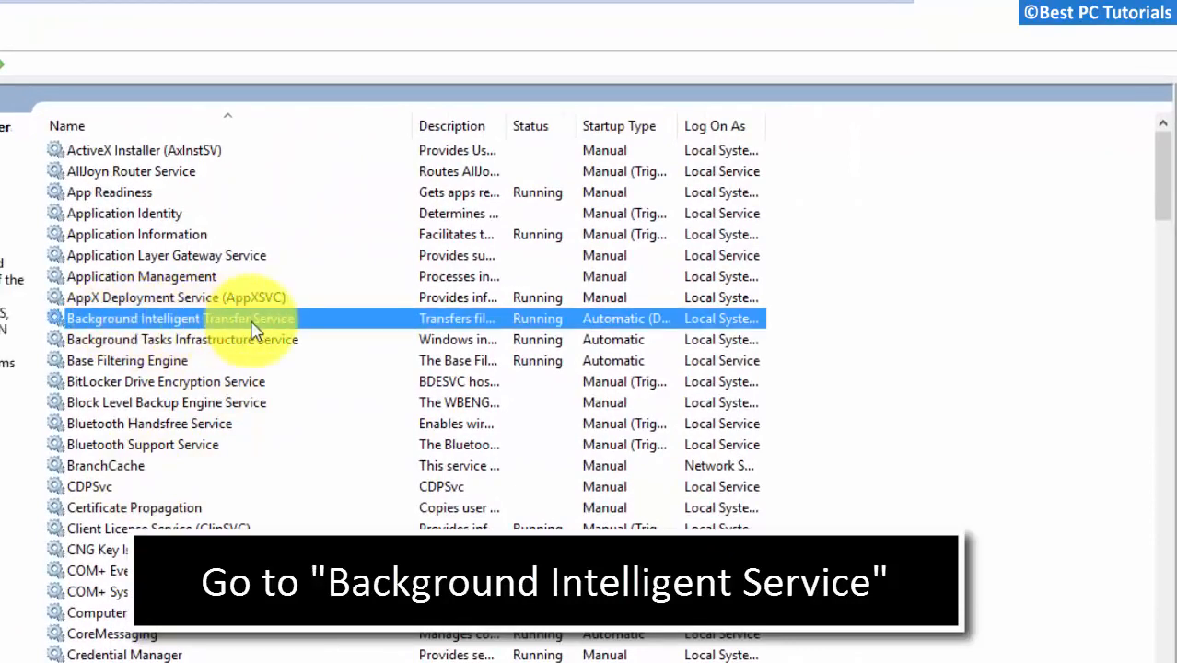
left_click(110, 319)
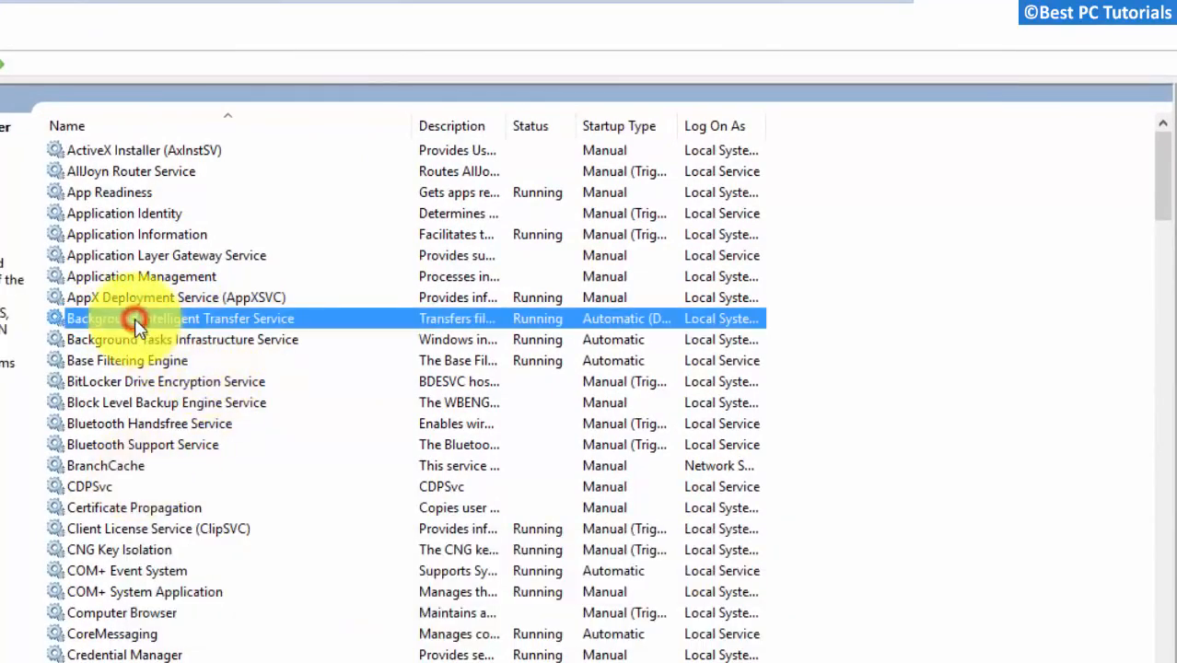
right_click(257, 328)
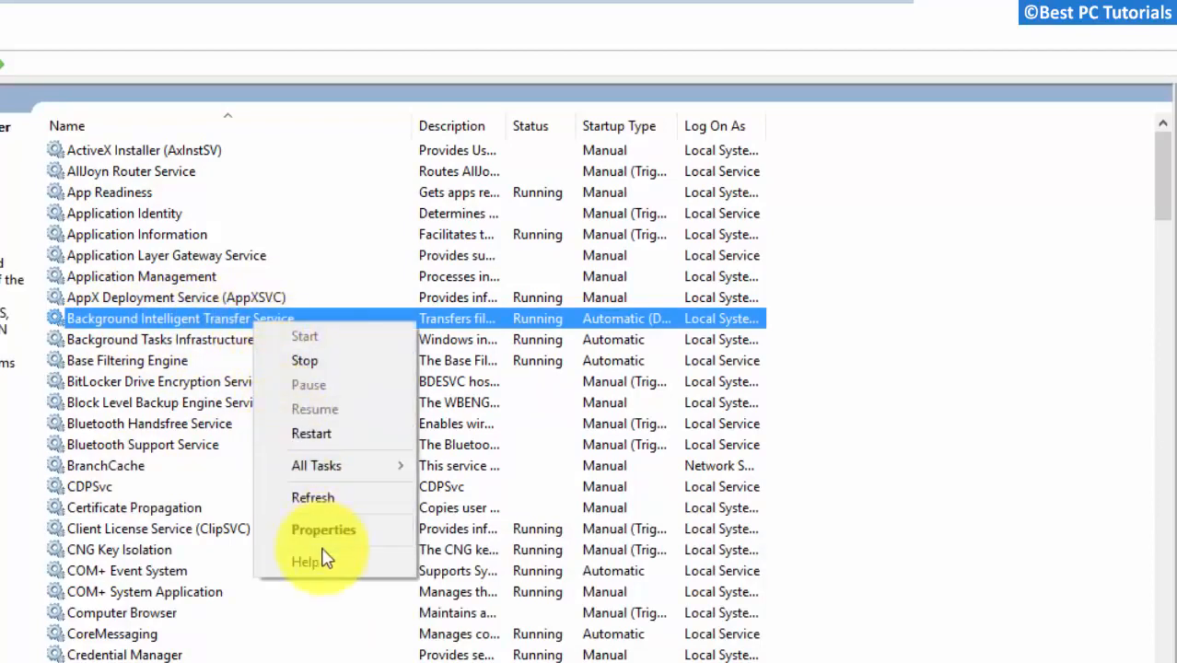
left_click(368, 531)
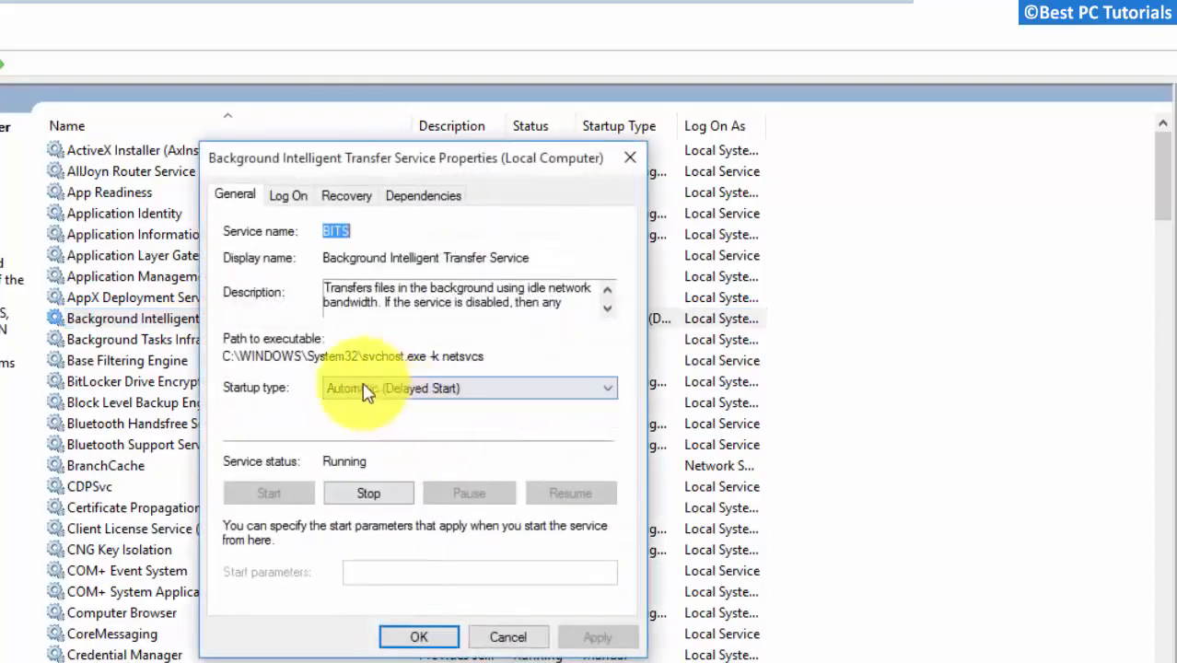
left_click(396, 387)
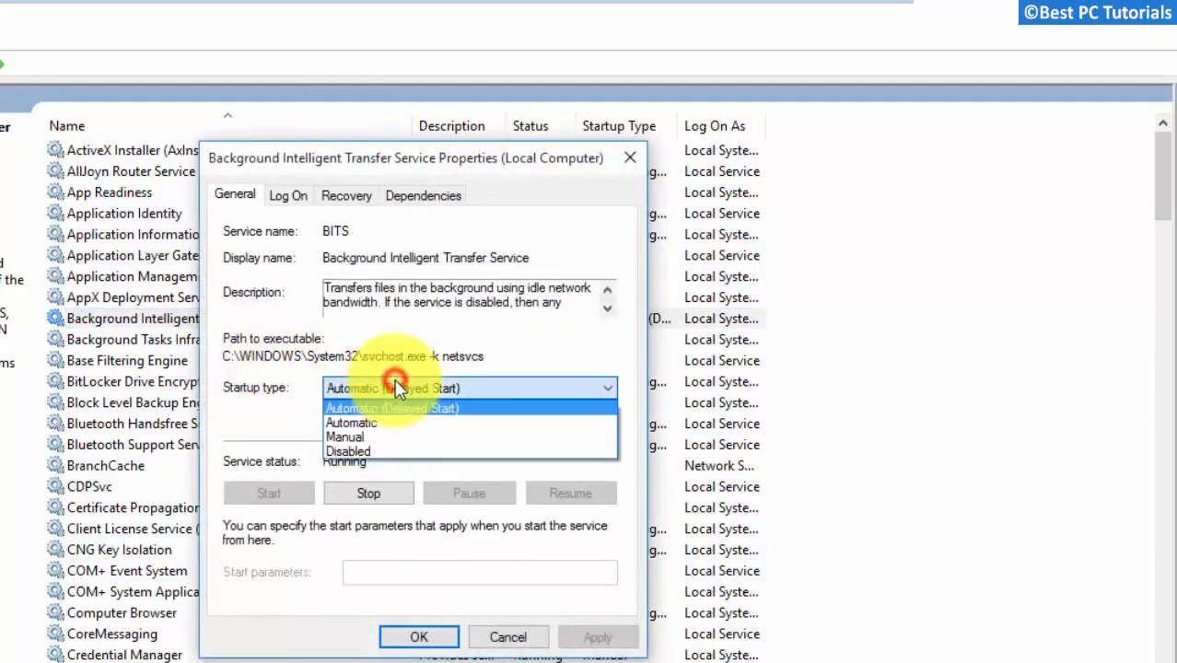
left_click(402, 451)
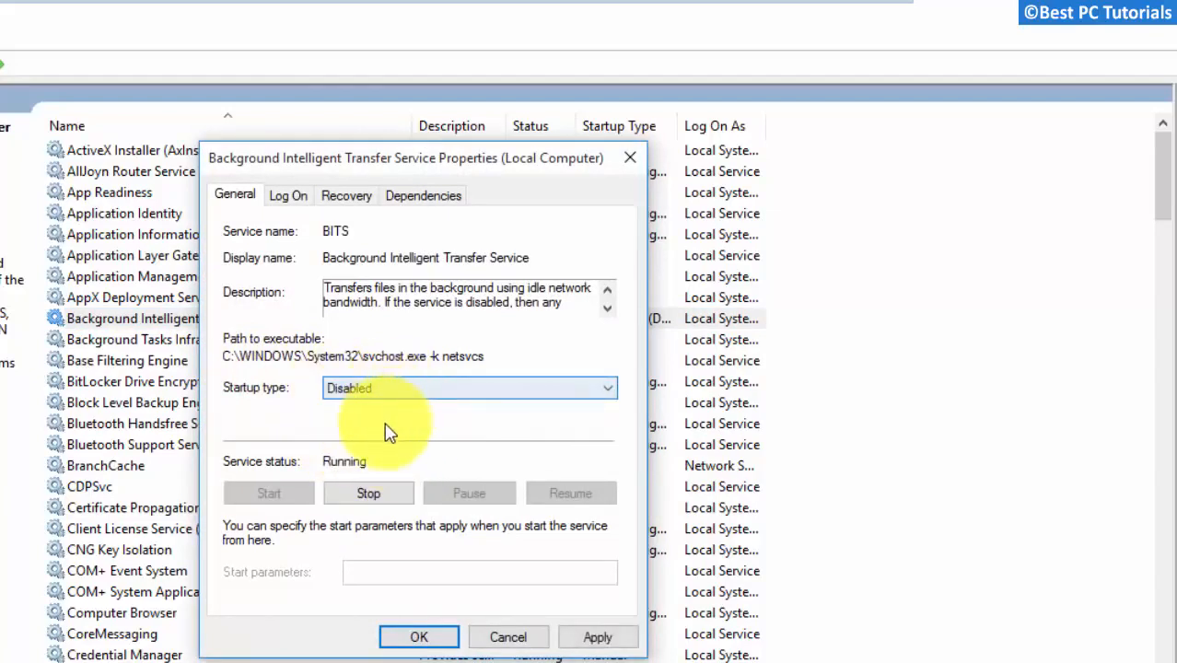
- Stop the Background Intelligent Transfer Service, and apply and accept its changed properties
left_click(352, 495)
left_click(387, 495)
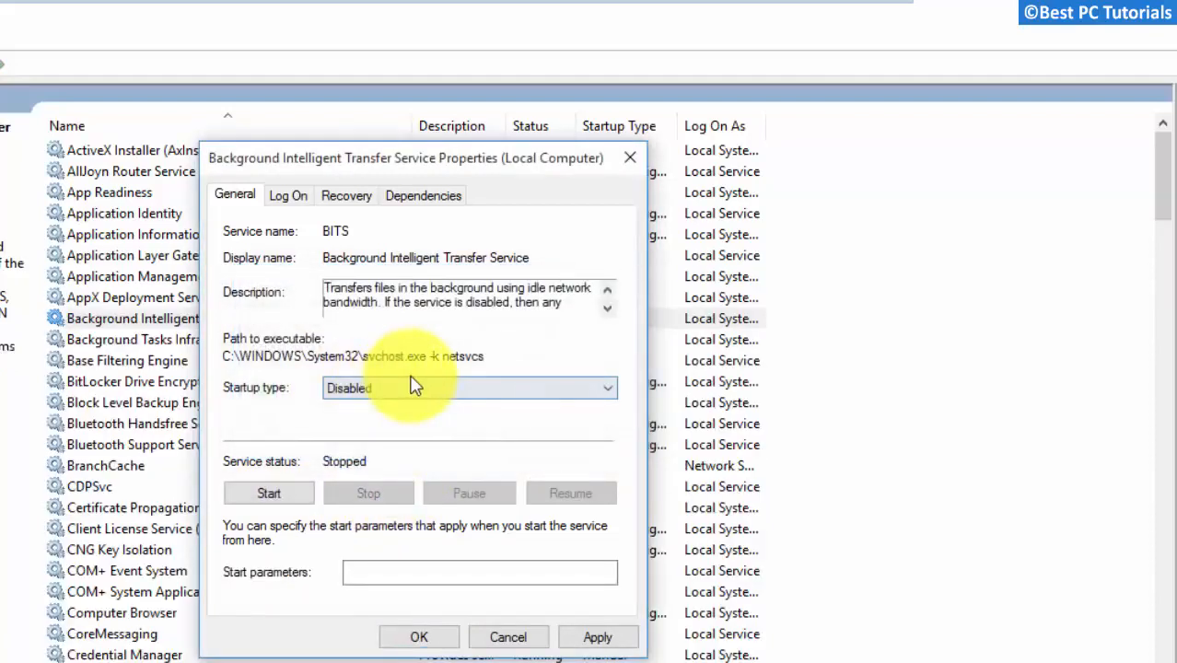
left_click(621, 637)
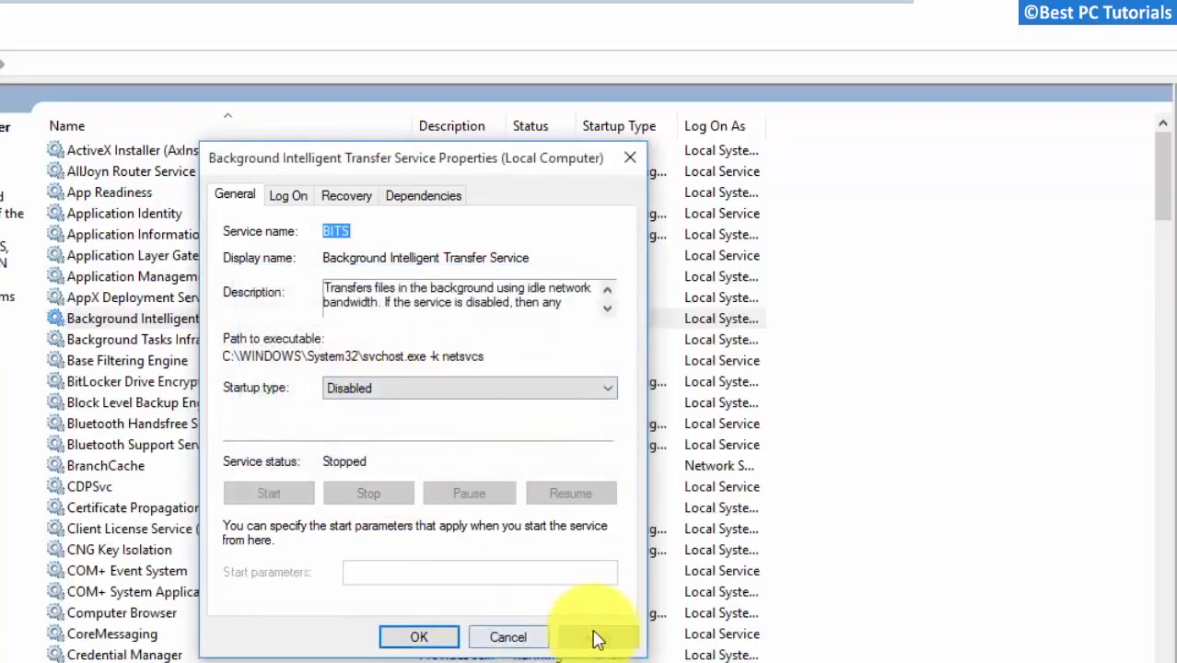
left_click(433, 640)
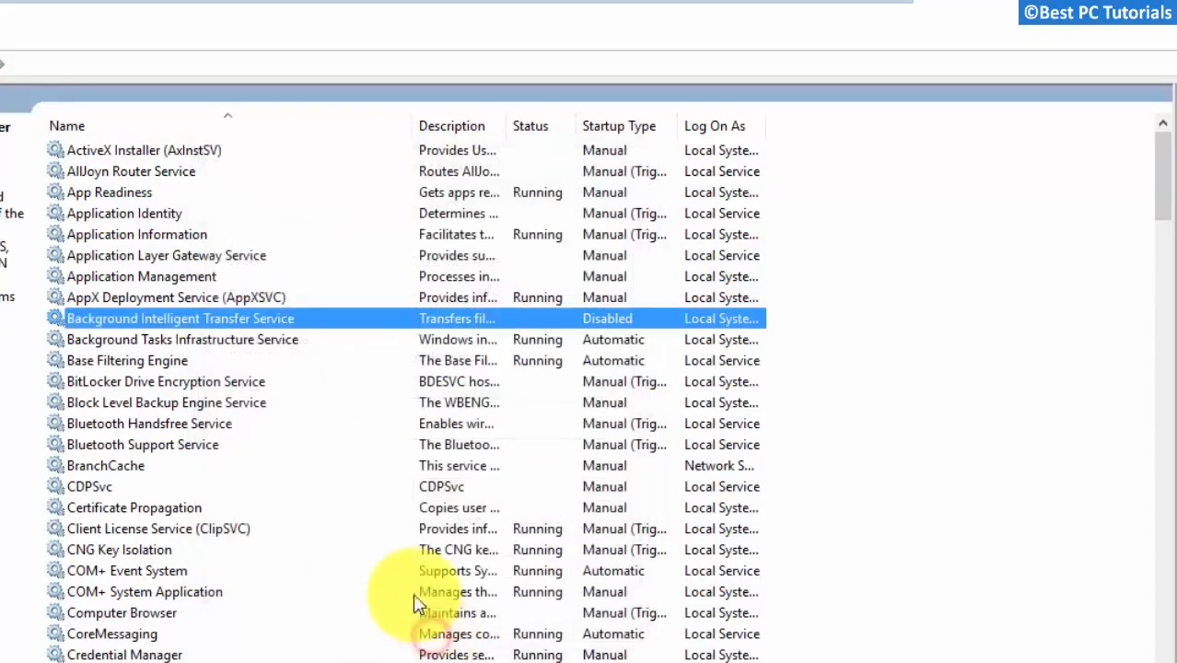
- Close the Services window and restart the computer
left_click(1152, 26)
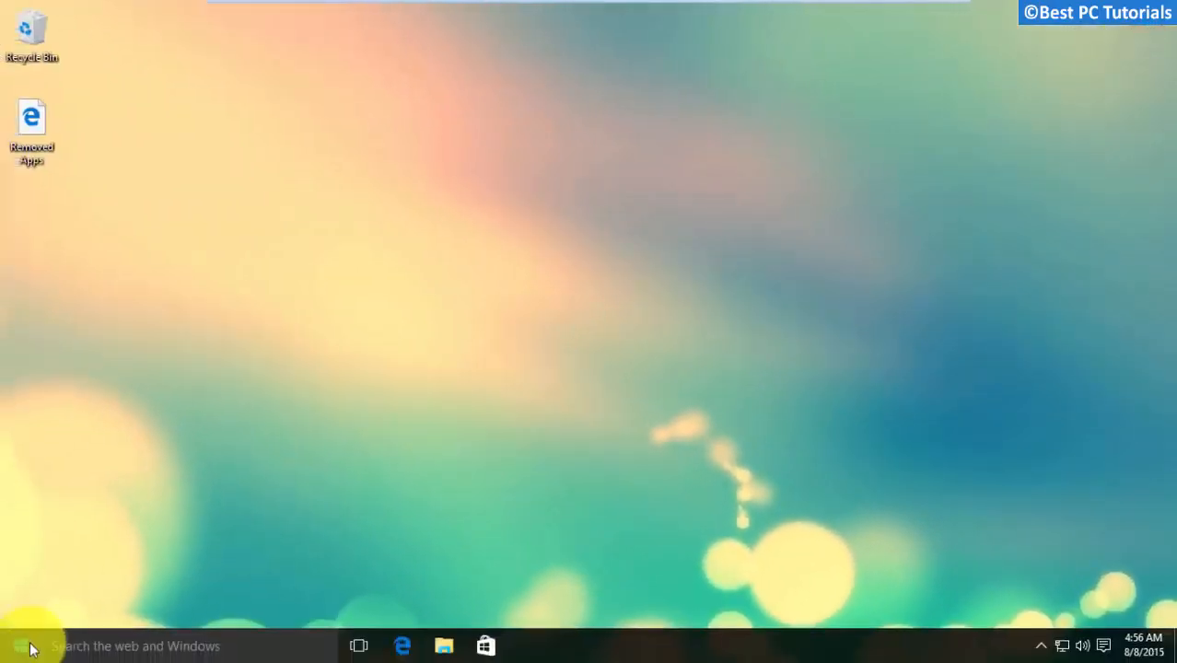
left_click(30, 643)
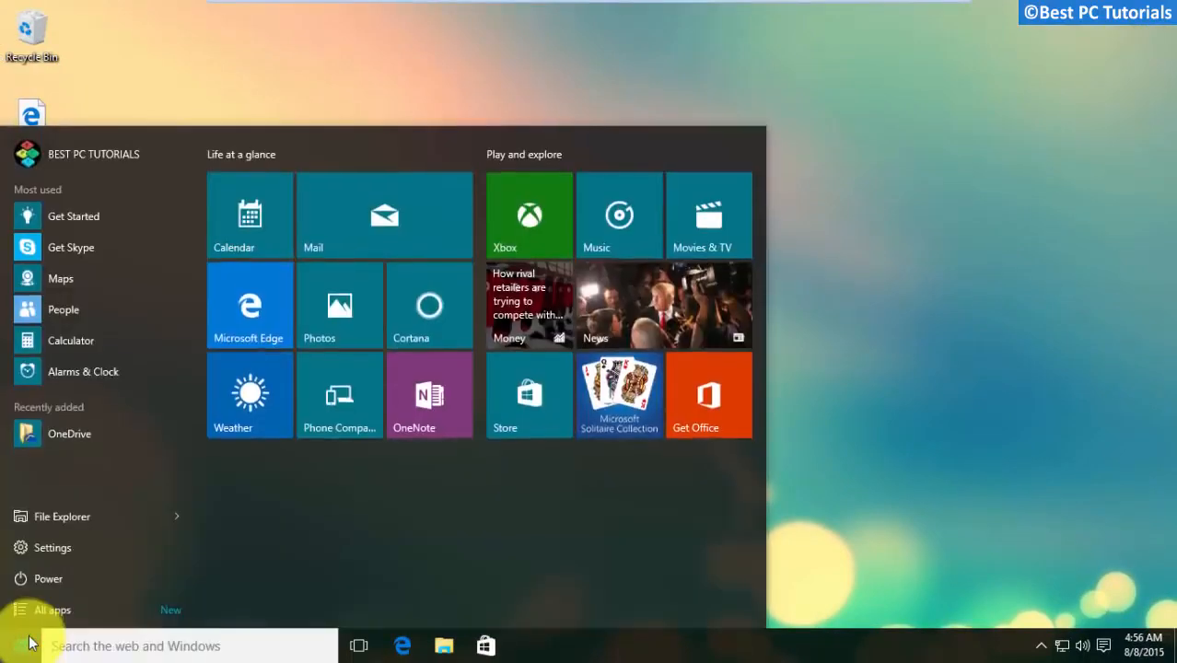
left_click(44, 581)
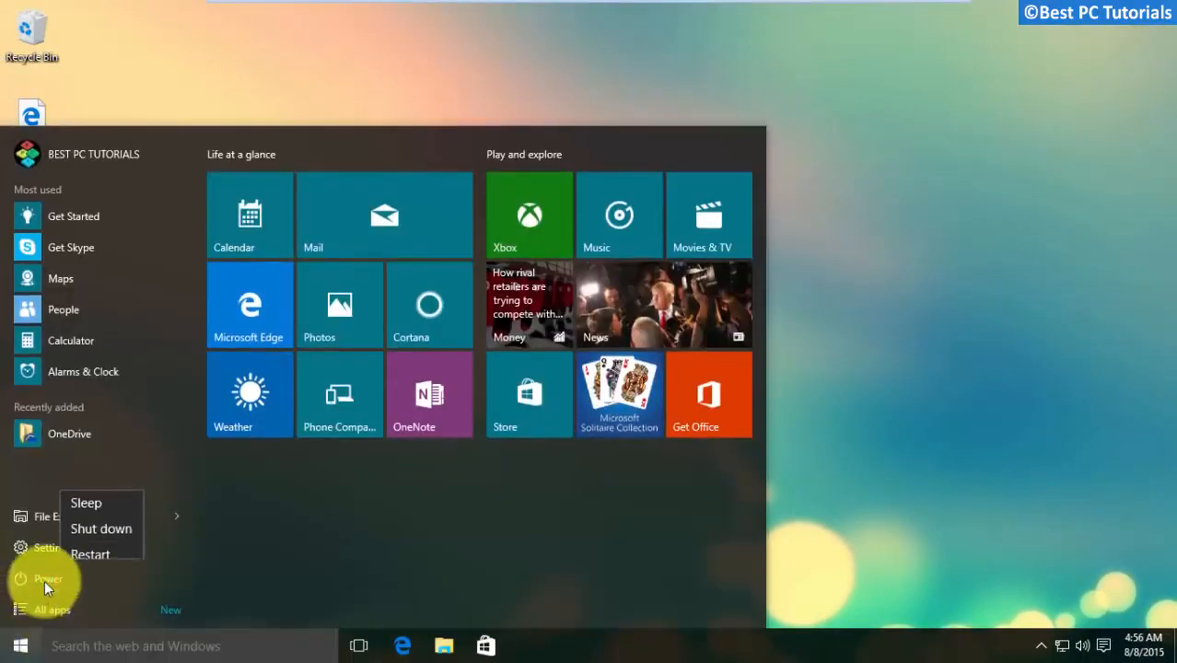
left_click(76, 543)
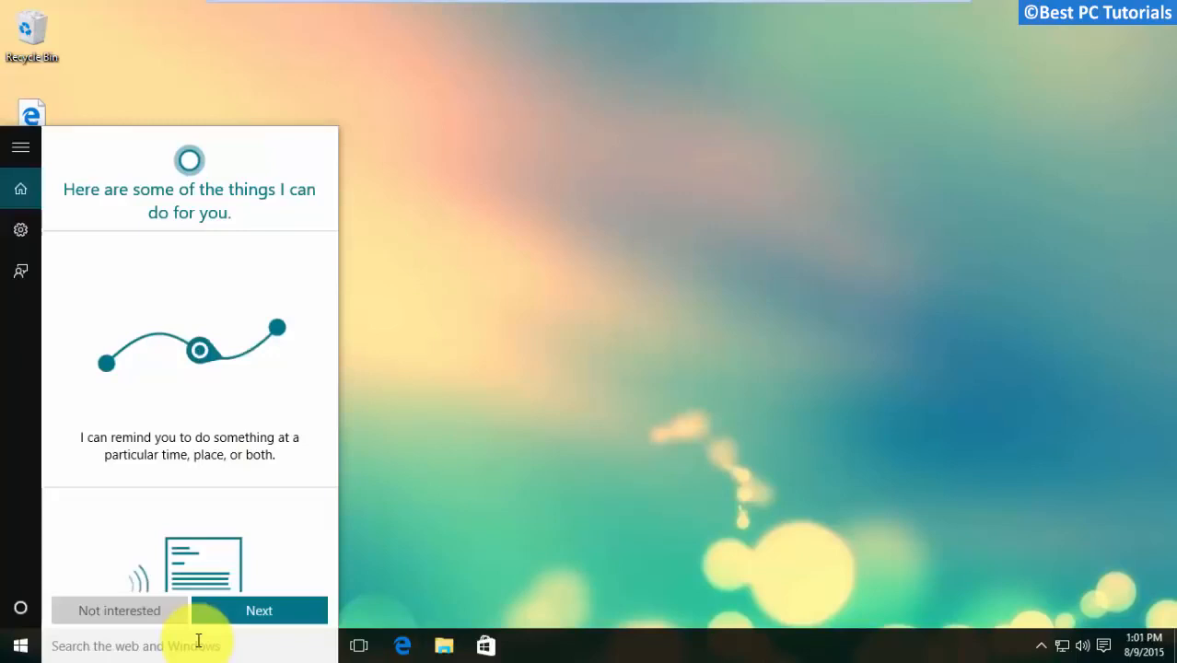
- Search Windows for services.msc and open the Services console
type("s")
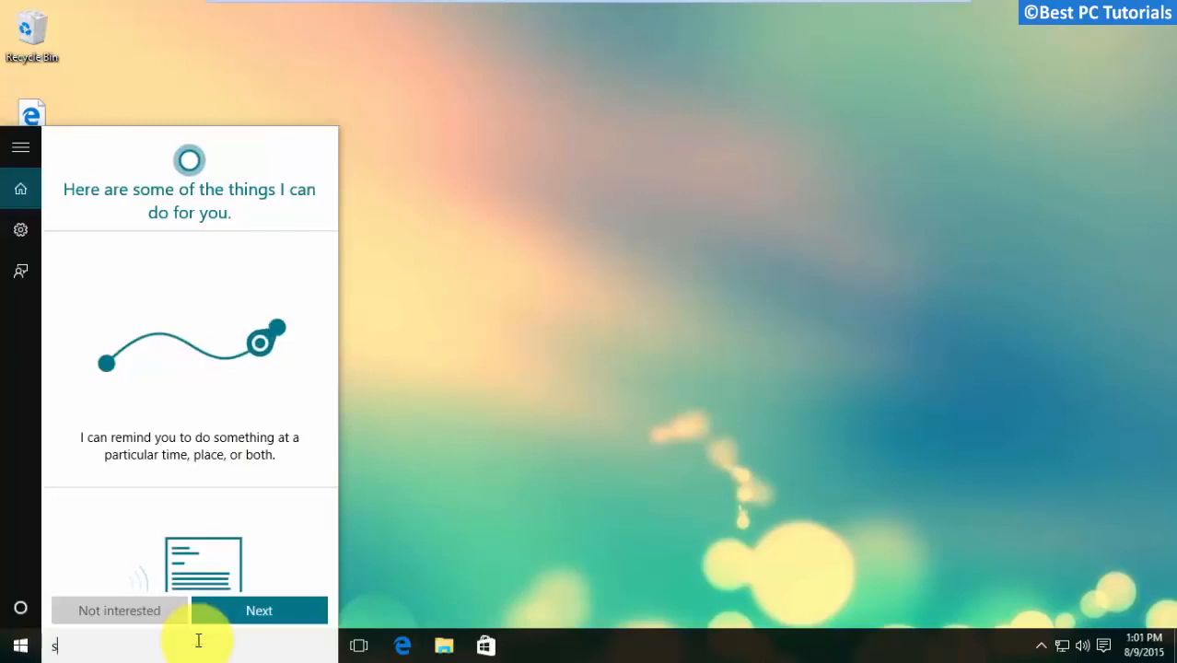
type("ervic")
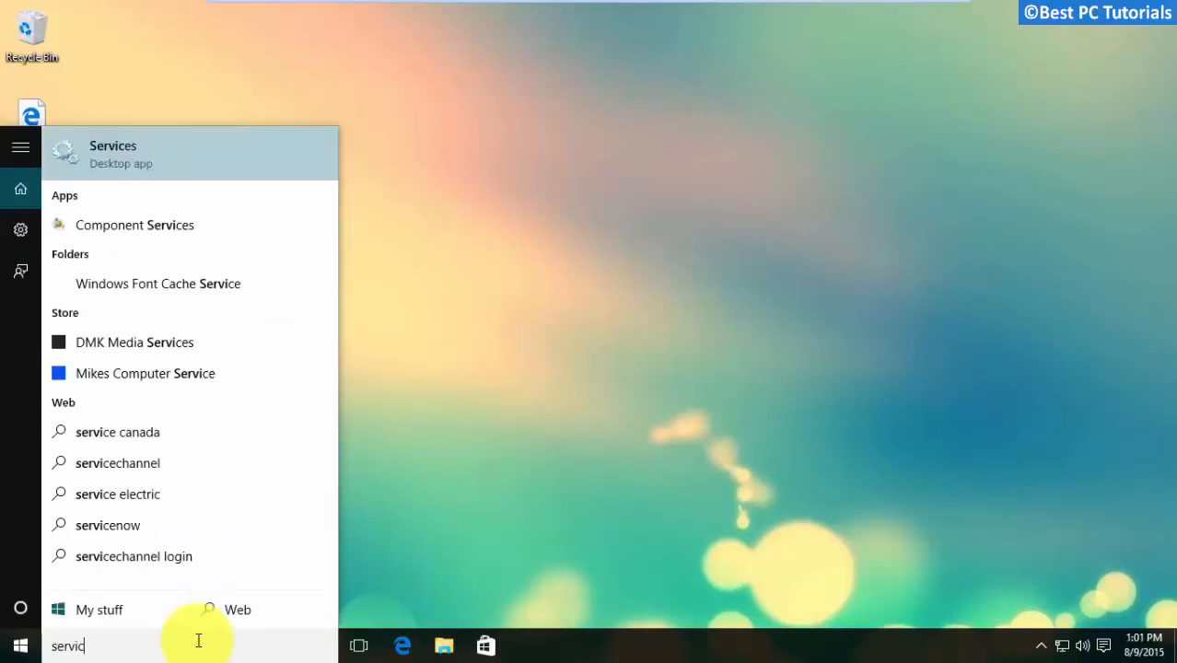
type("es.msc")
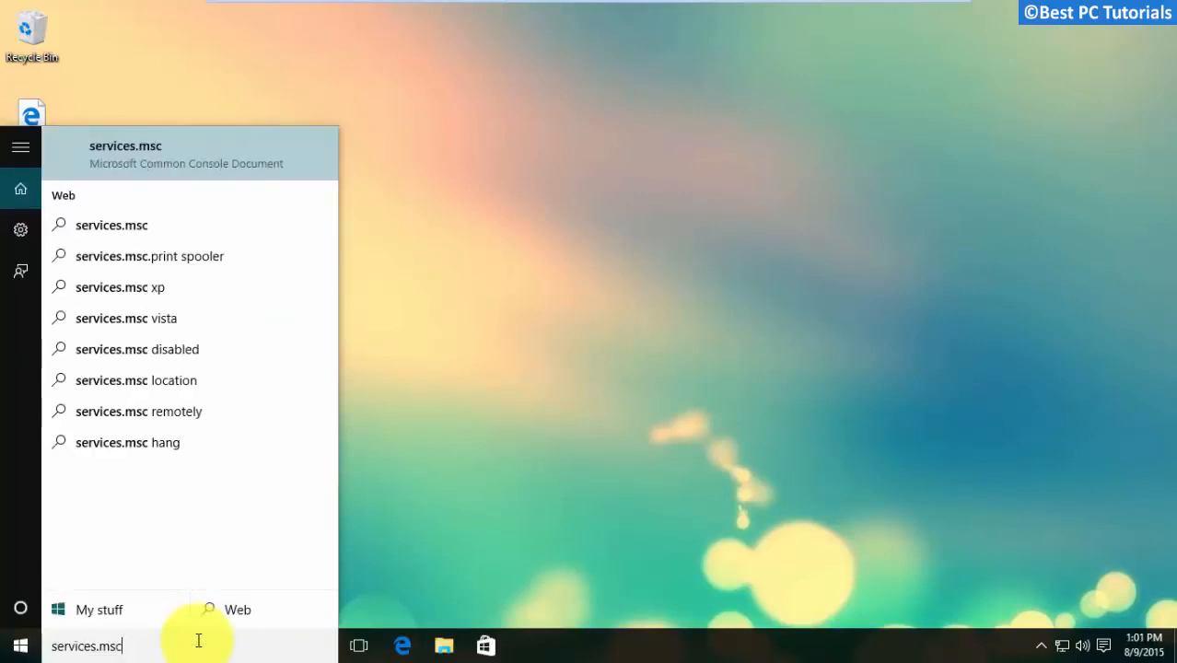
left_click(184, 154)
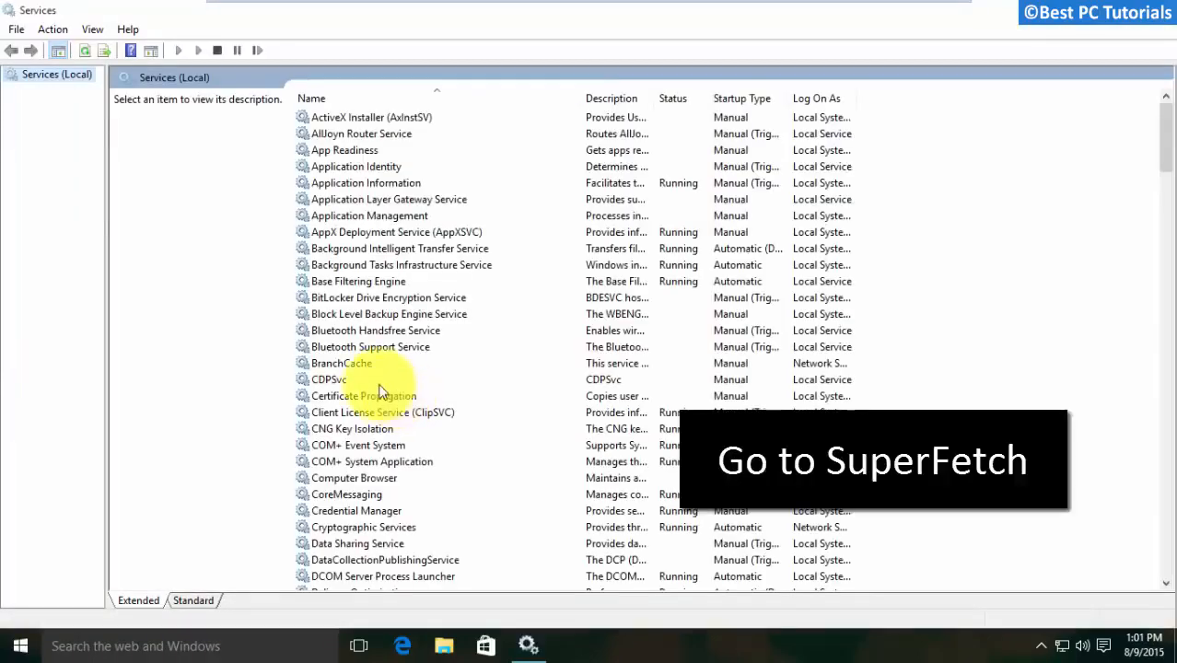
- Locate the Superfetch service, open its properties and set its startup type to Disabled
left_click(356, 316)
key("s")
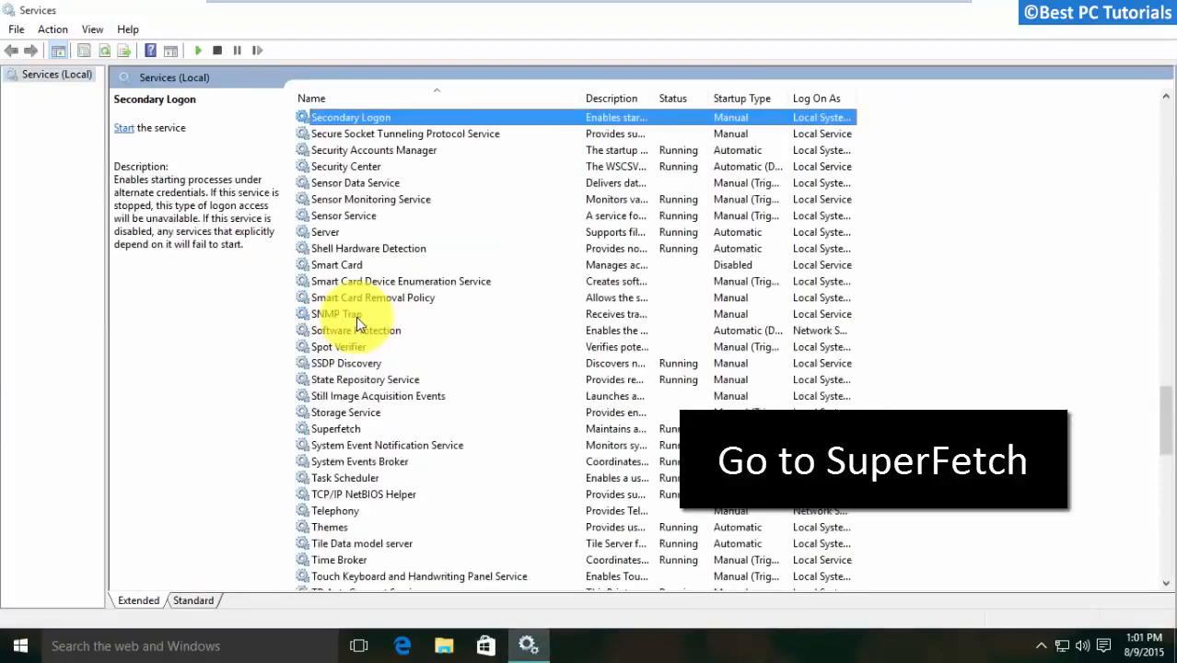
key("s")
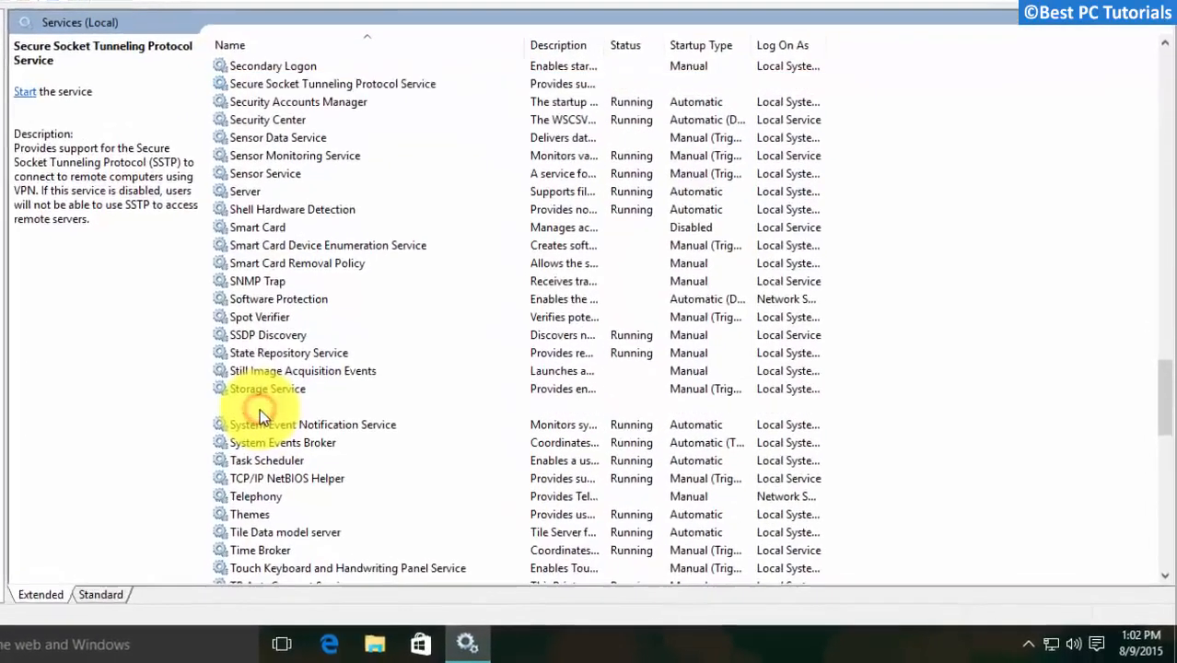
left_click(329, 431)
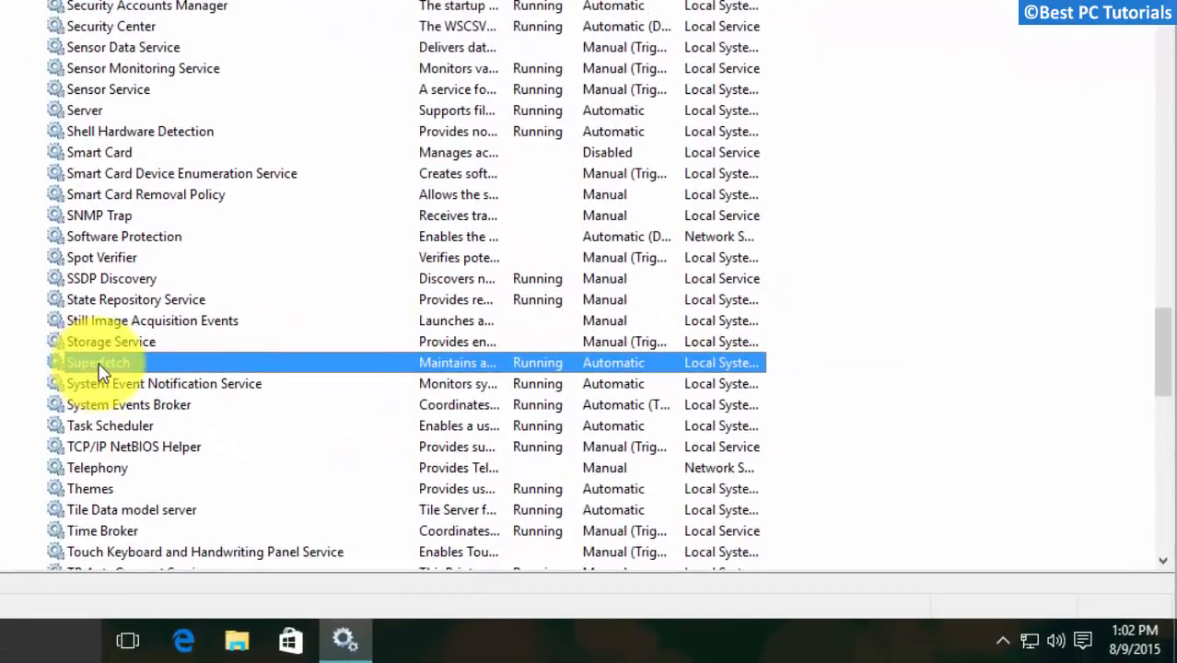
right_click(155, 375)
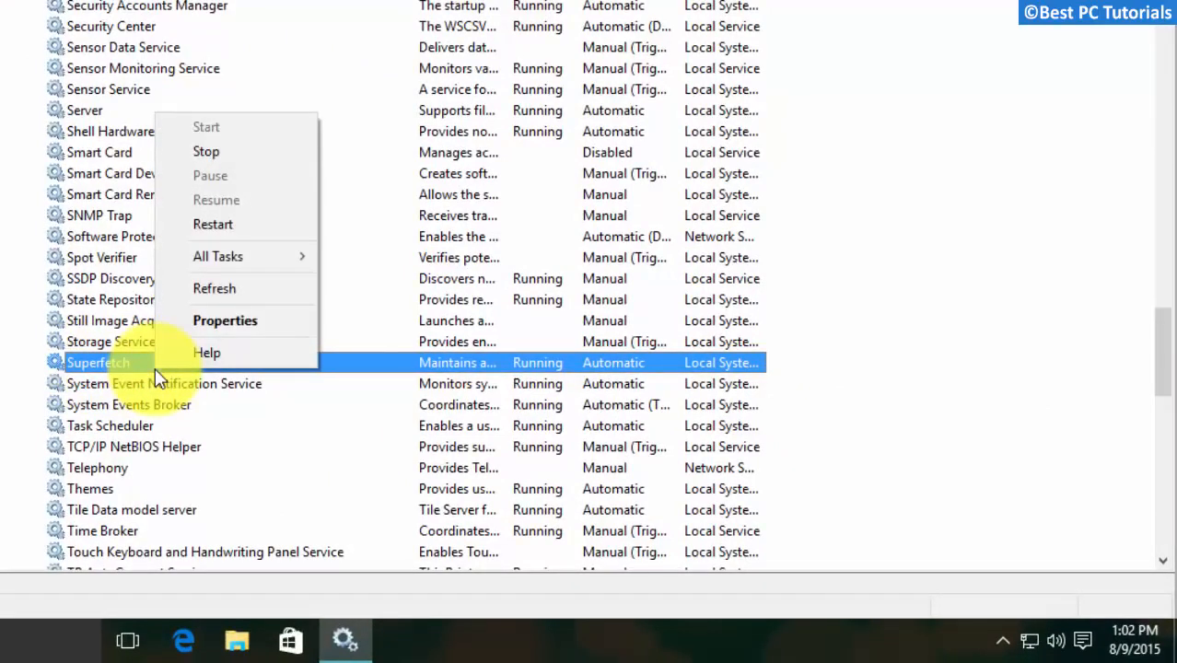
left_click(260, 319)
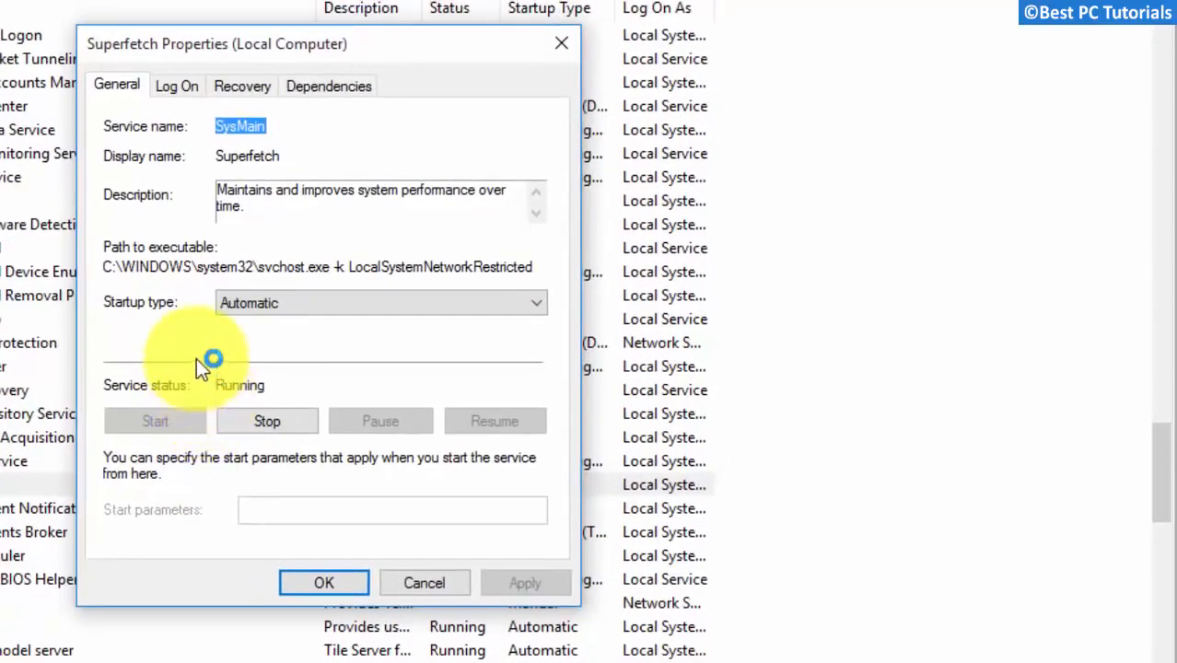
left_click(274, 302)
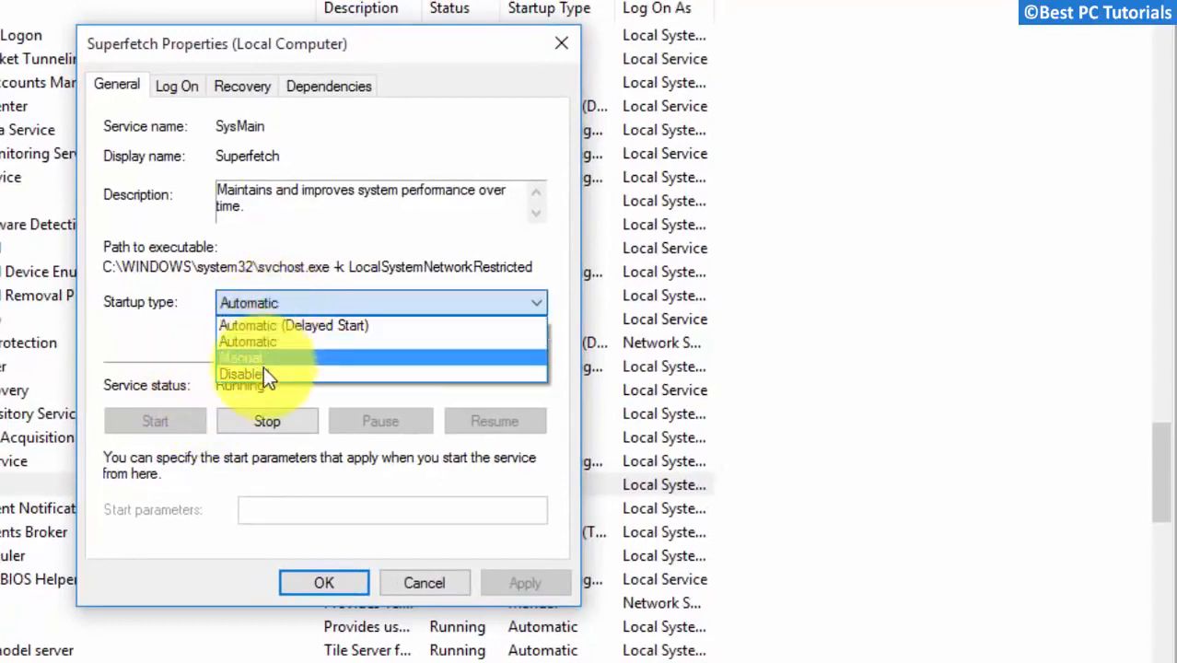
left_click(263, 376)
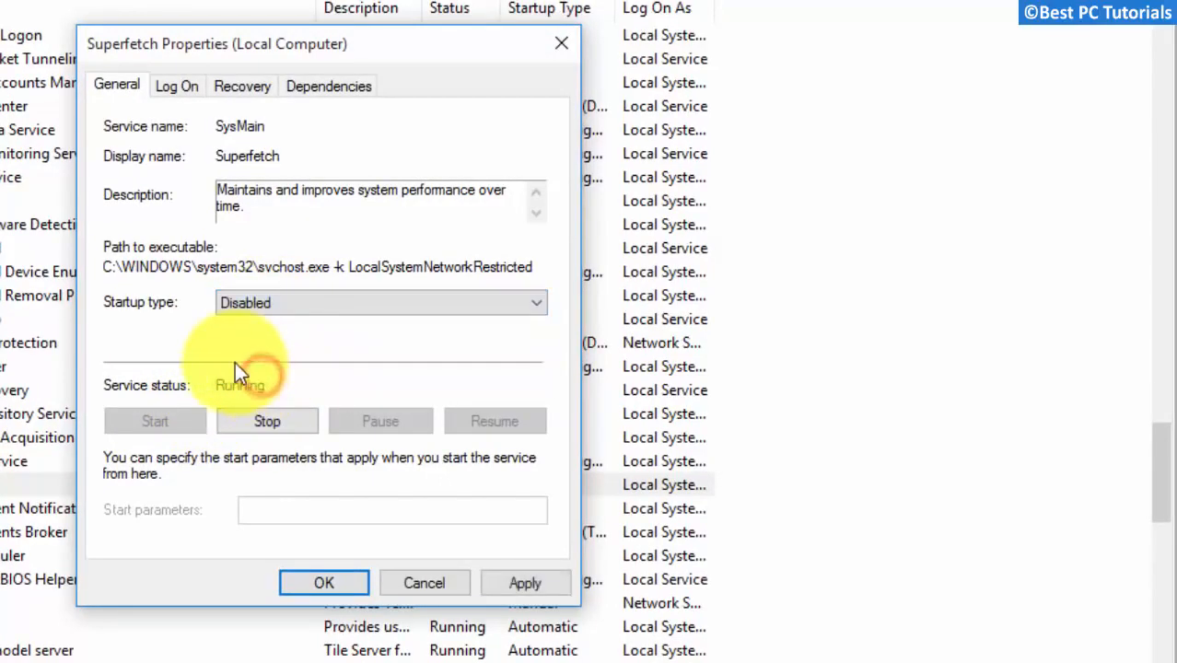
- Stop the Superfetch service, and apply and accept its changed properties
left_click(270, 419)
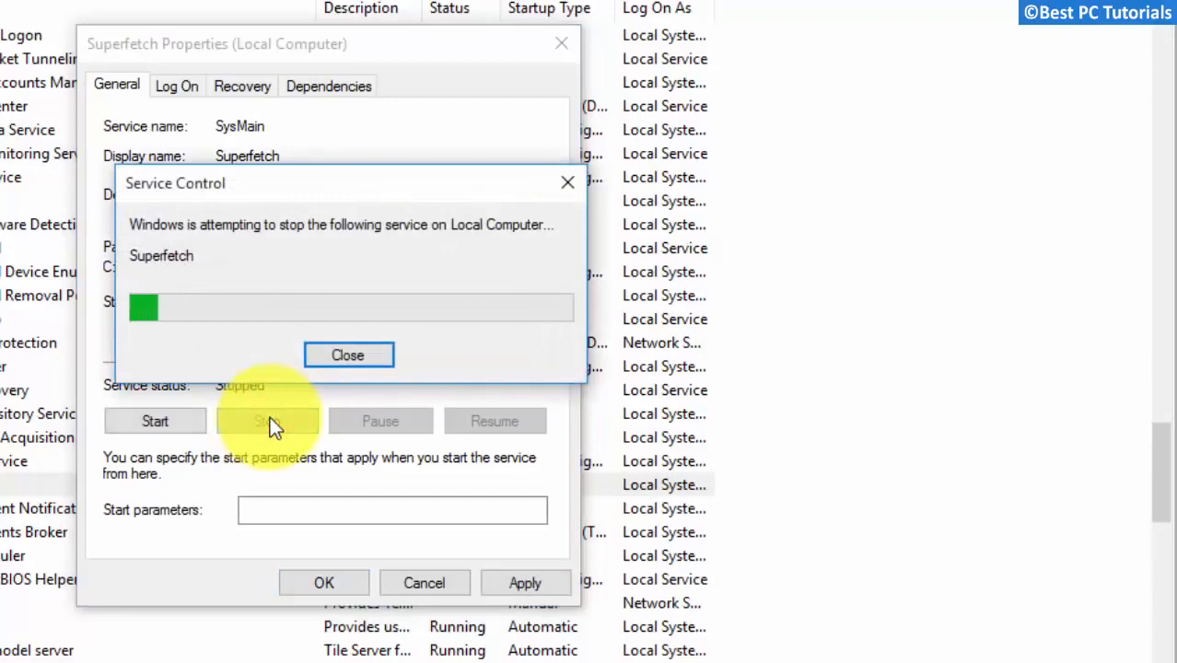
left_click(558, 590)
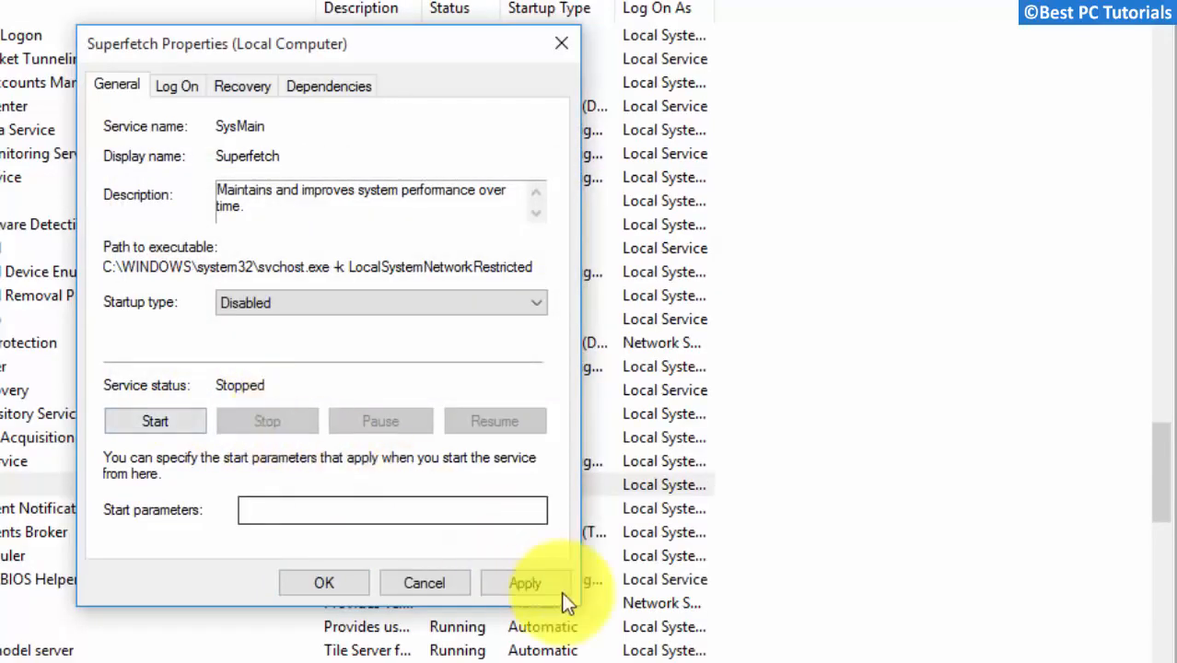
left_click(341, 586)
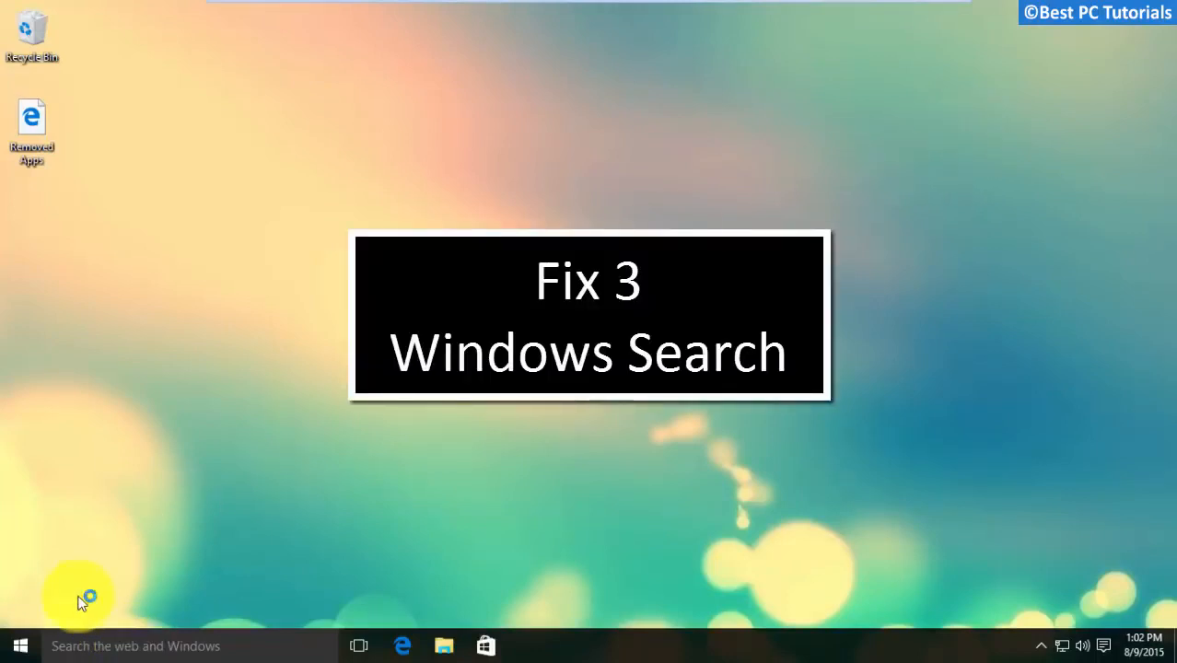
- Search Windows for services.msc and open the Services console
left_click(138, 640)
type("services")
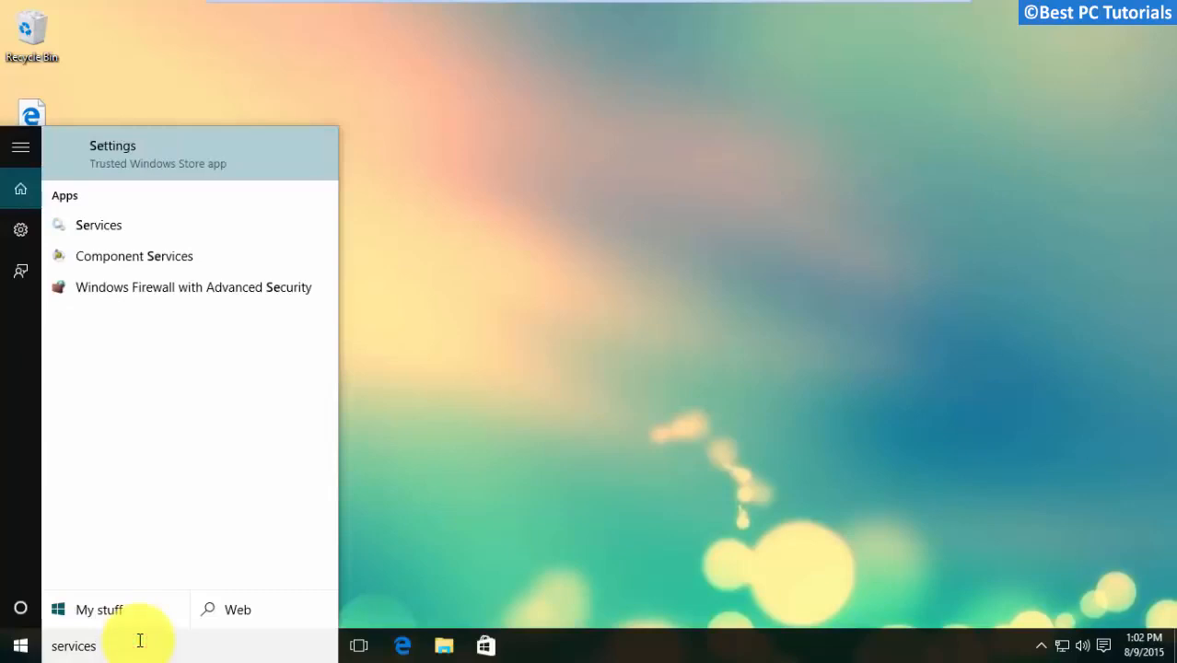
type(".msc")
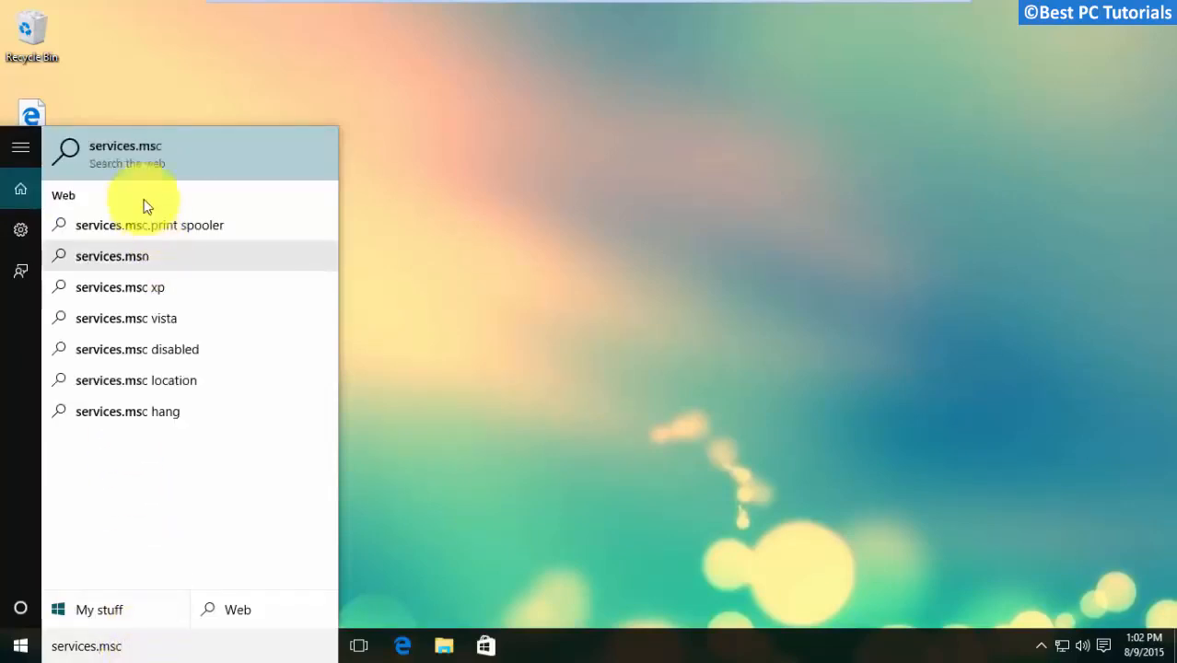
left_click(143, 147)
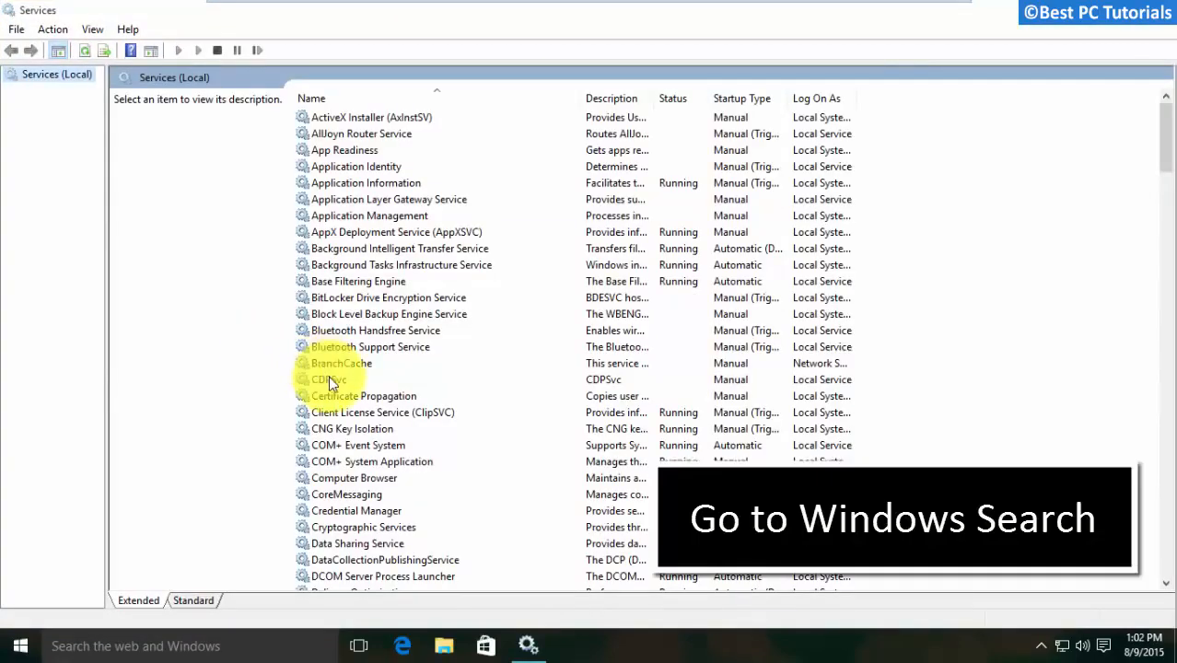
- Locate the Windows Search service, open its properties and set its startup type to Disabled
left_click(331, 348)
key("w")
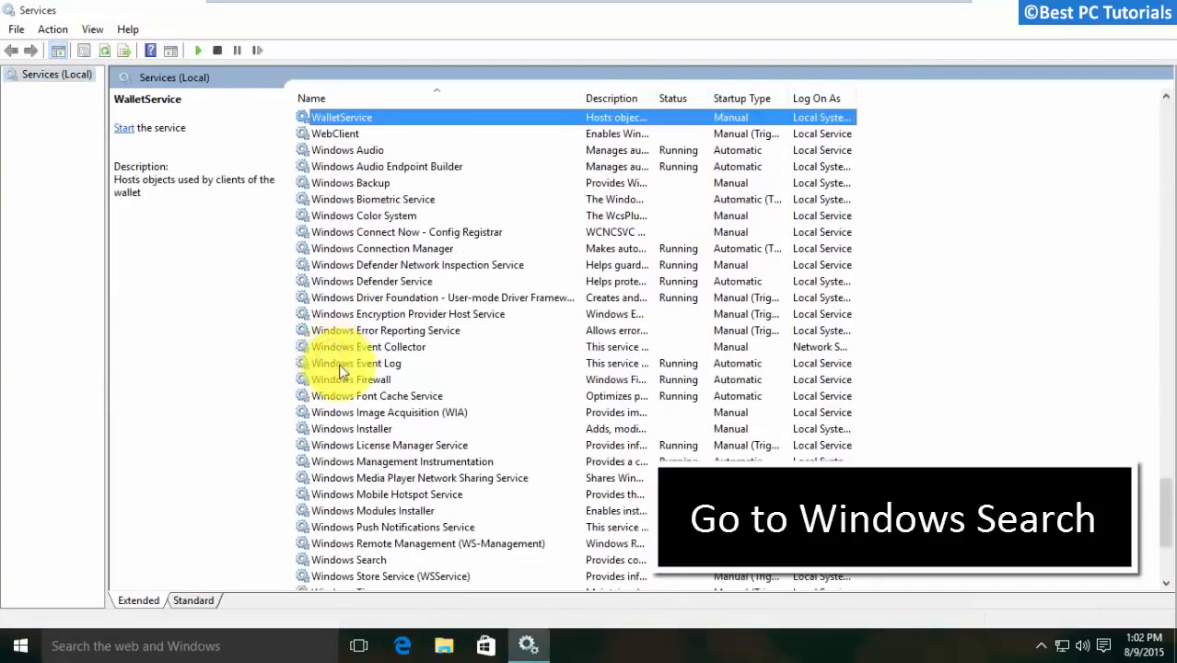
key("w")
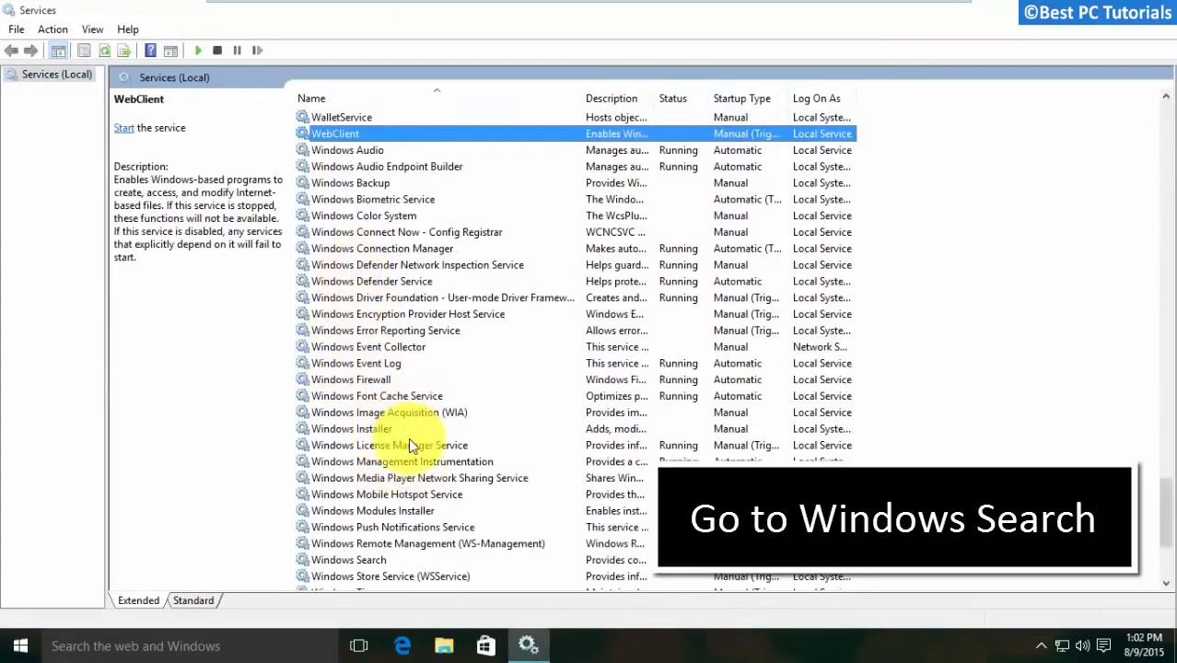
scroll(408, 442, "down", 3)
left_click(348, 415)
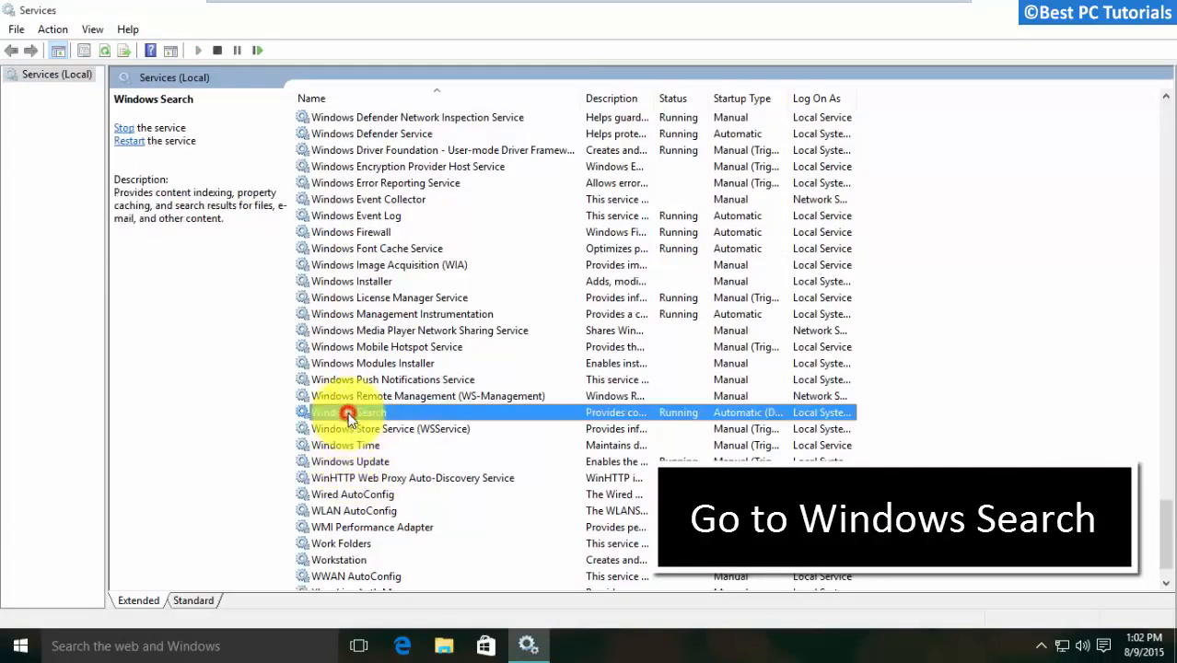
right_click(384, 412)
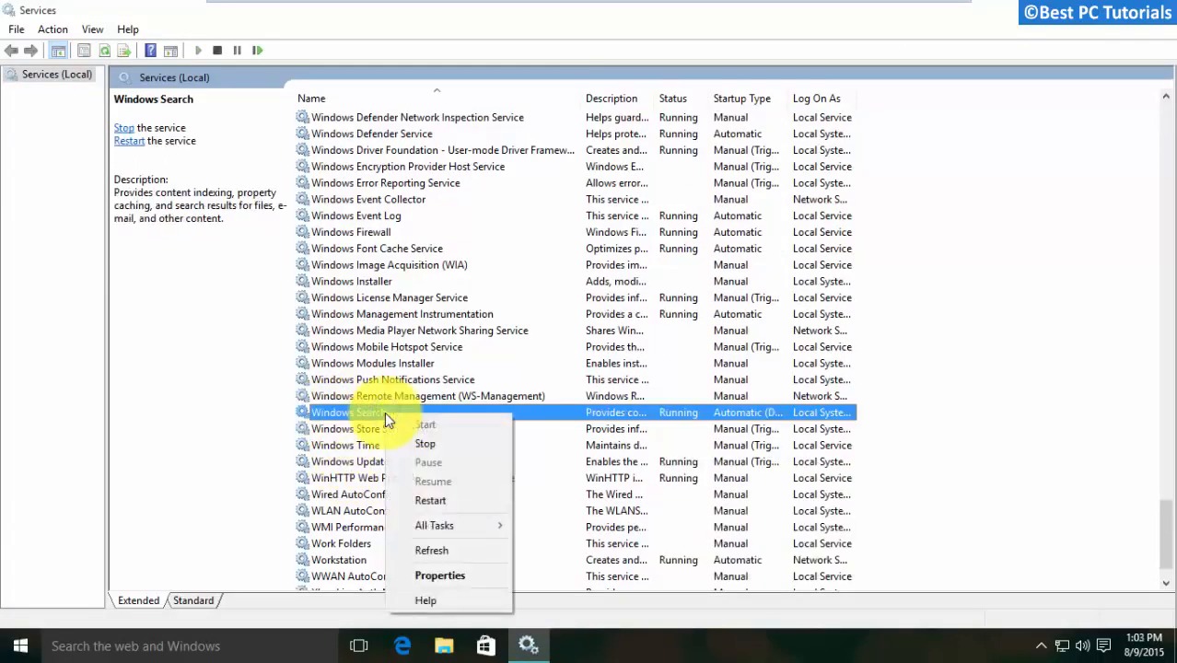
left_click(437, 574)
left_click(576, 302)
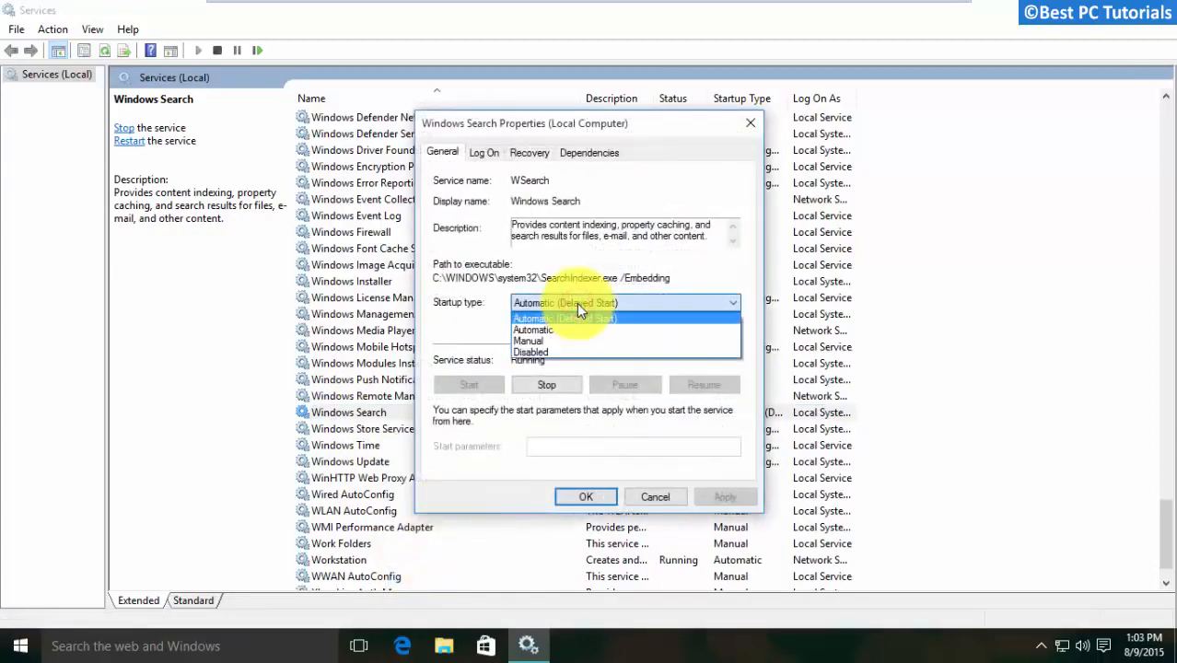
left_click(540, 353)
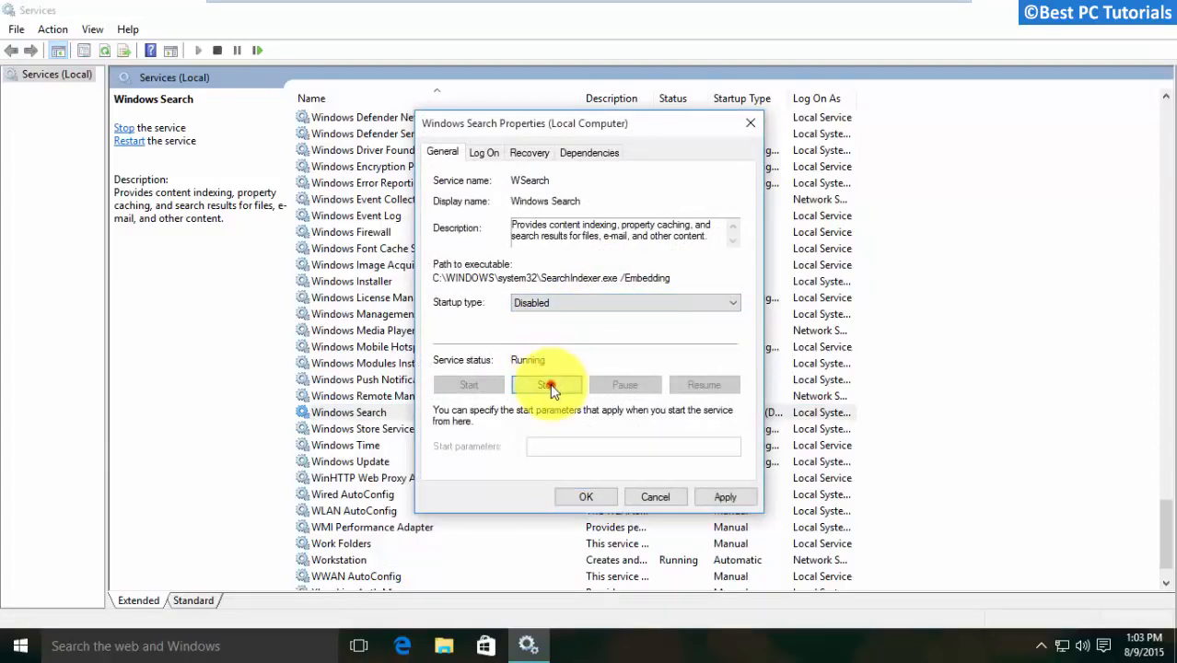
- Stop the Windows Search service, and apply and accept its changed properties
left_click(548, 385)
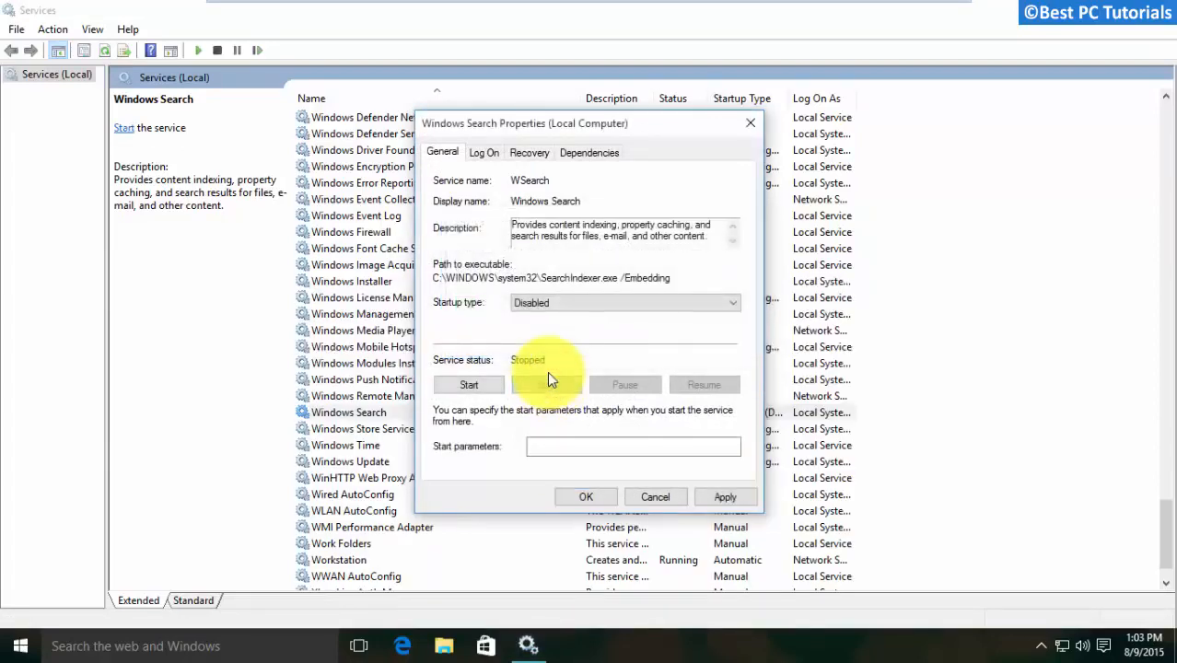
left_click(715, 497)
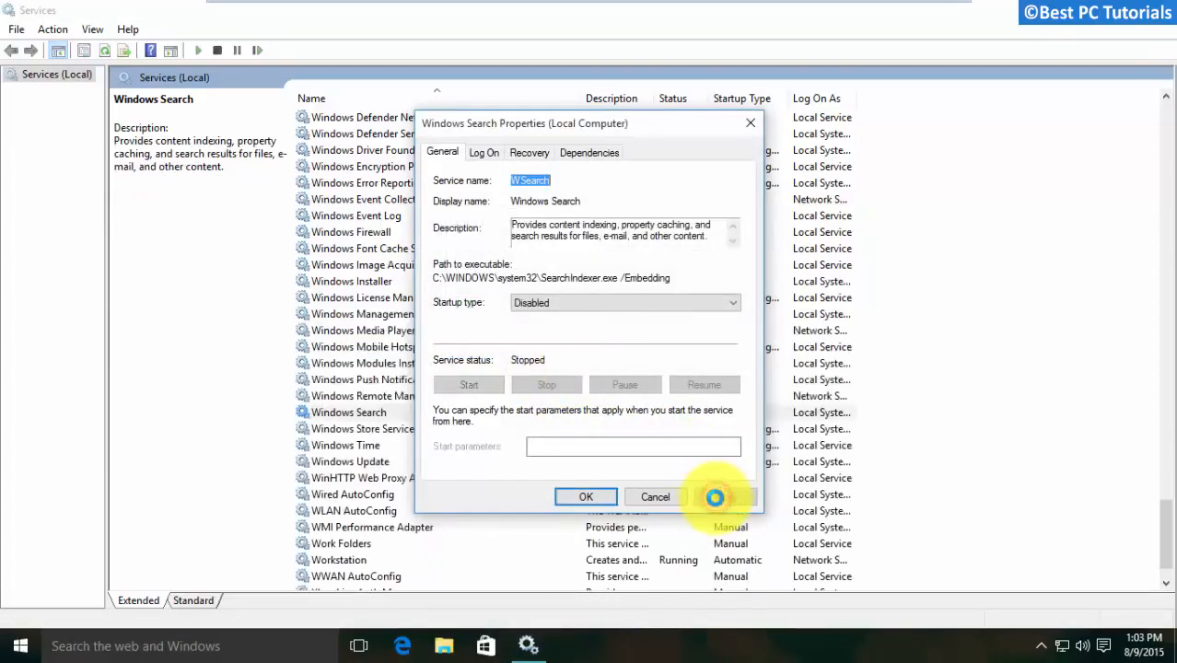
left_click(572, 497)
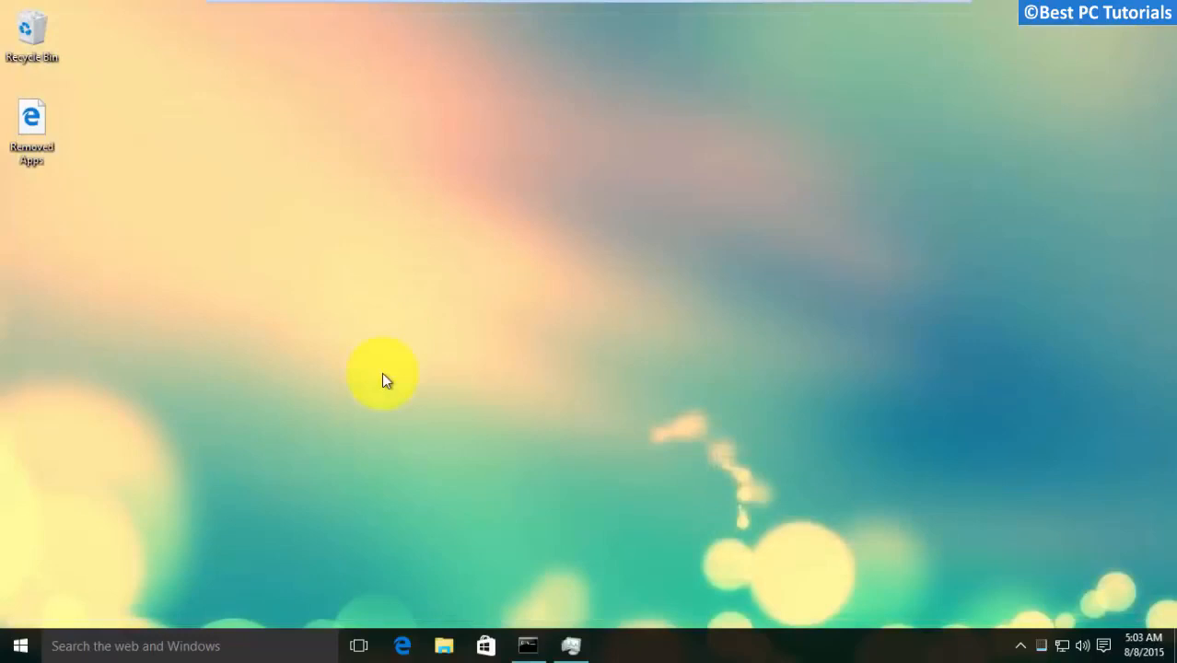
- Open File Explorer at This PC and bring up the properties of Local Disk (C:)
key("super+e")
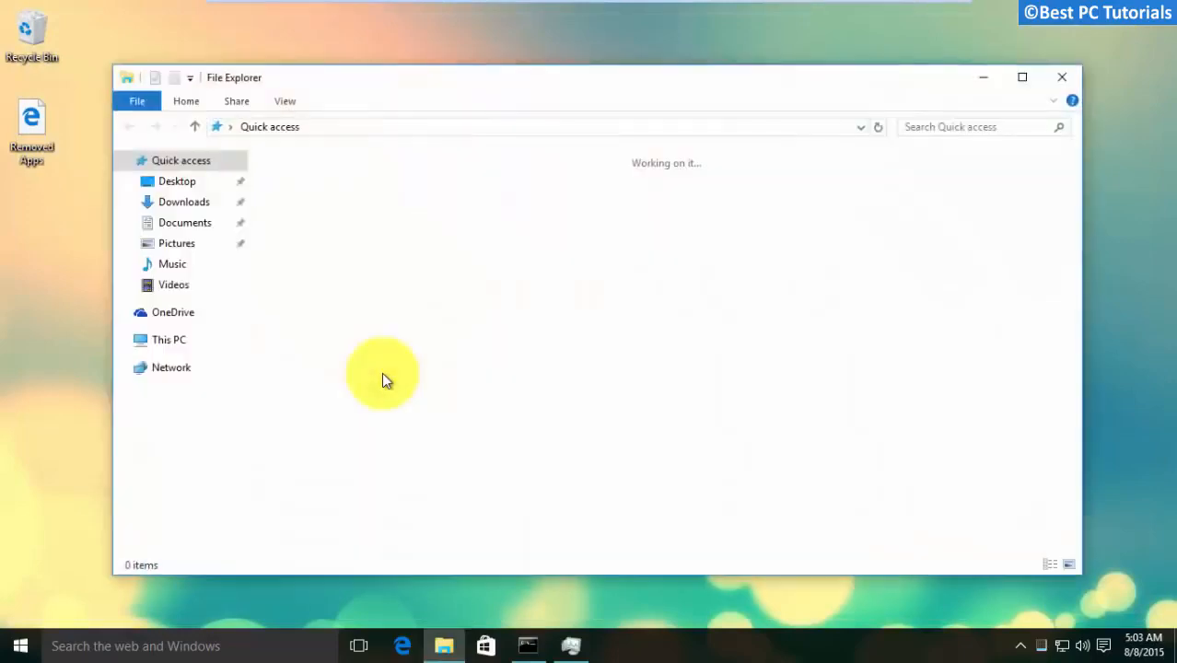
double_click(582, 79)
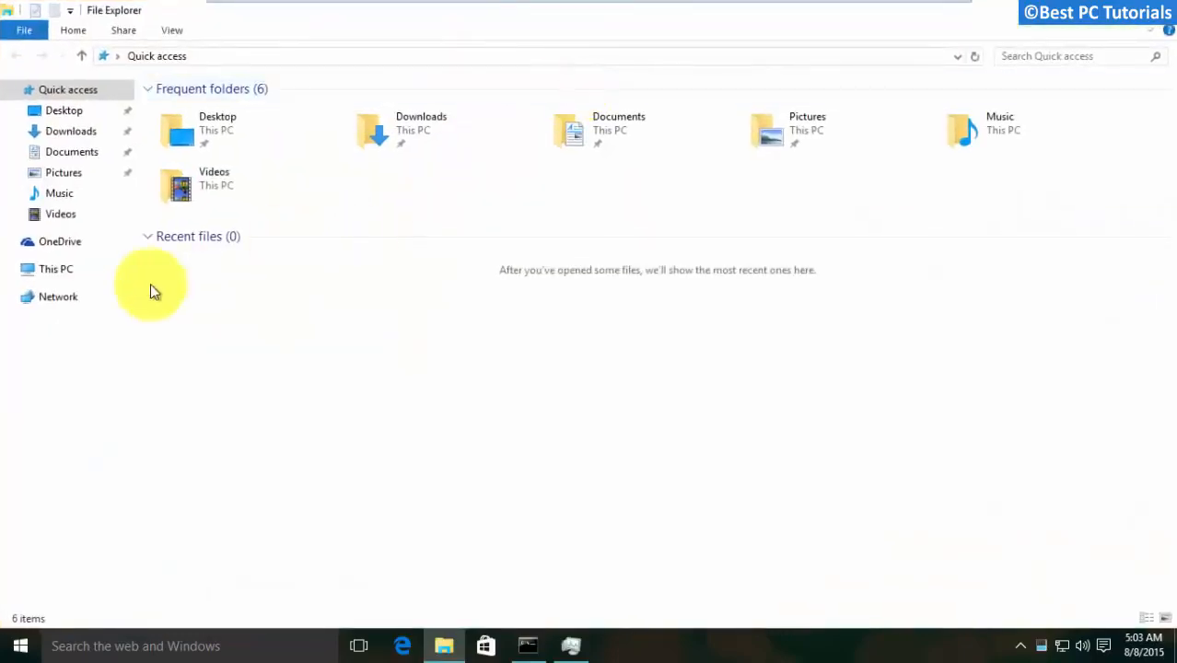
left_click(98, 271)
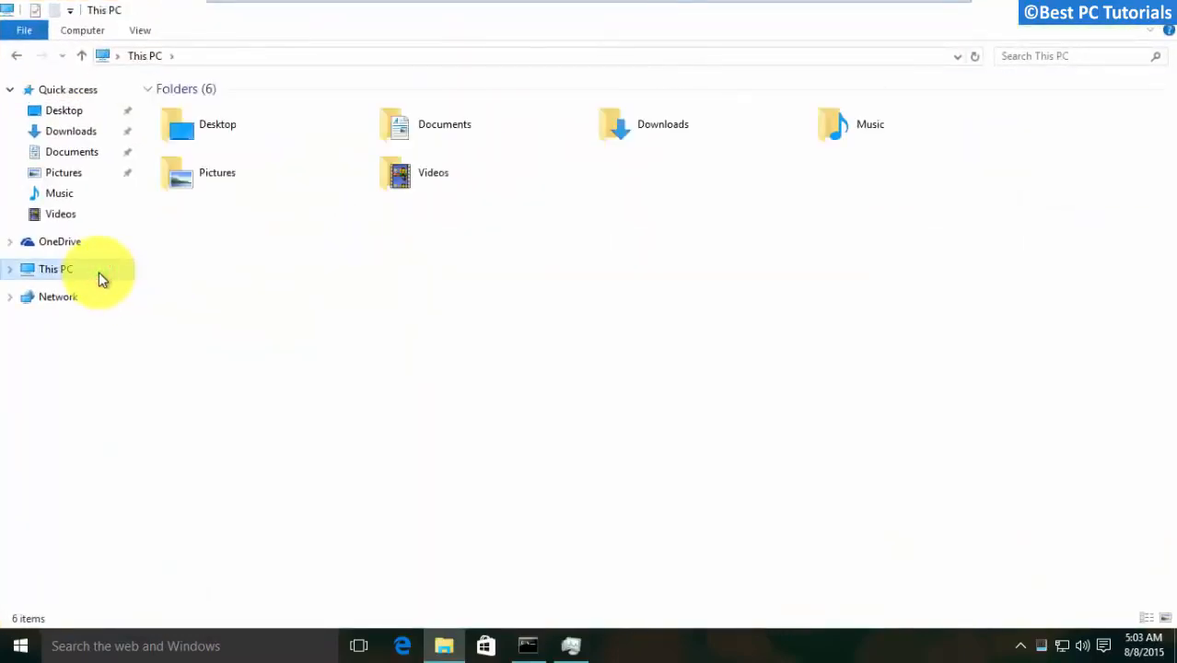
left_click(378, 349)
left_click(480, 250)
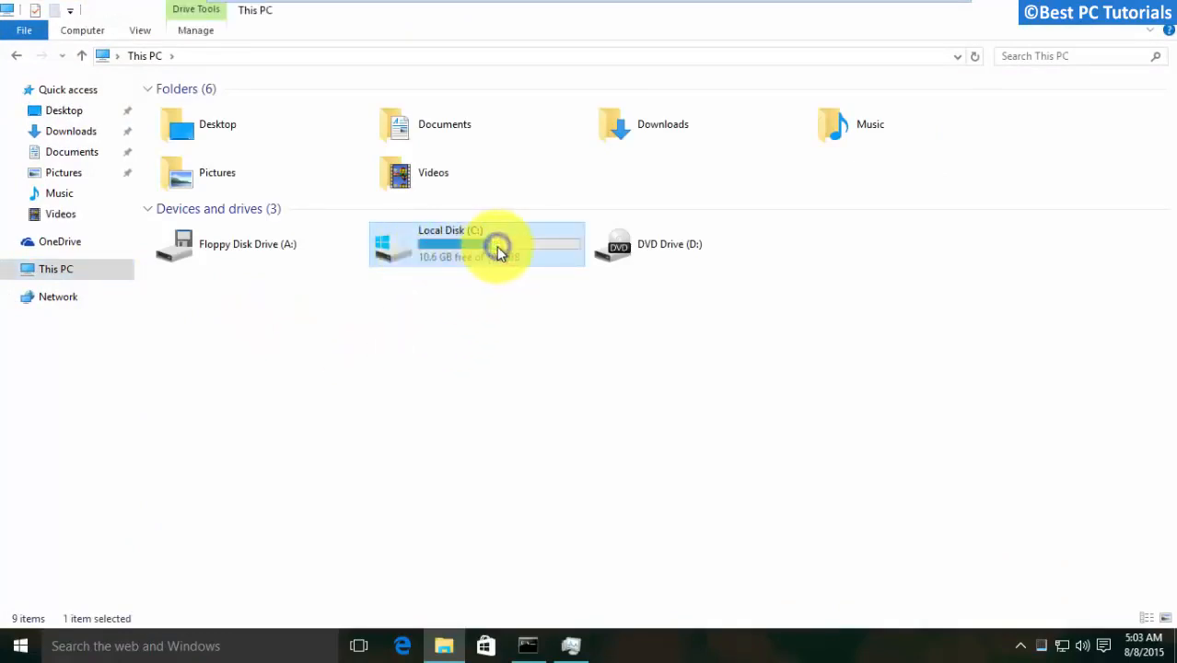
right_click(498, 253)
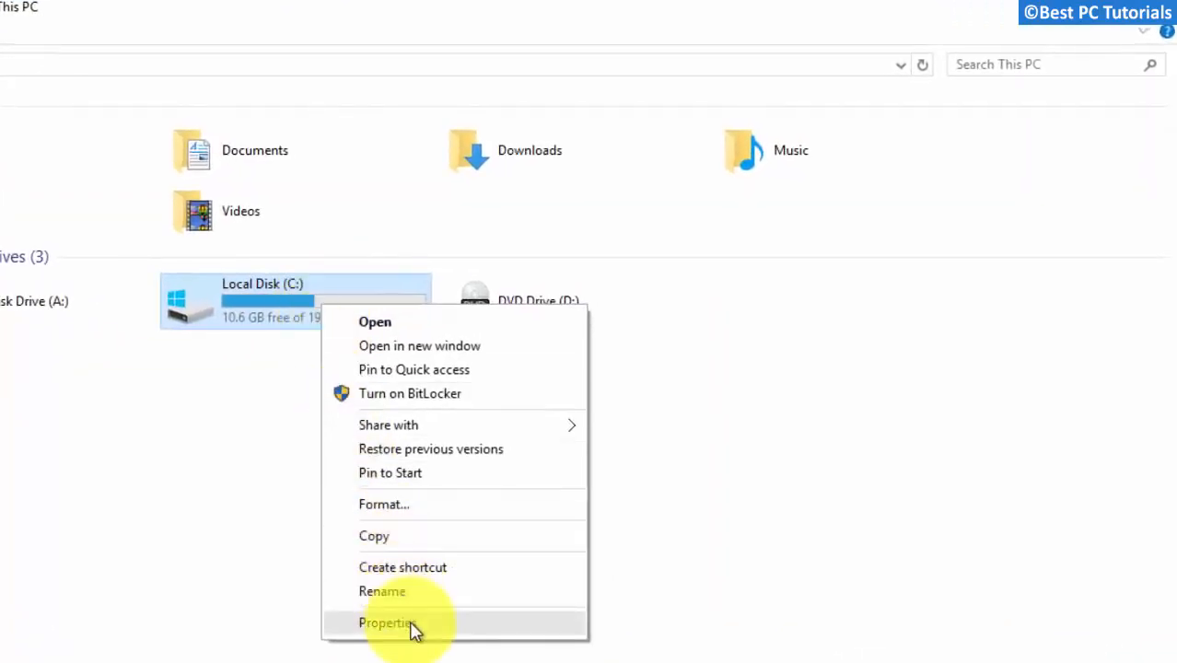
left_click(411, 624)
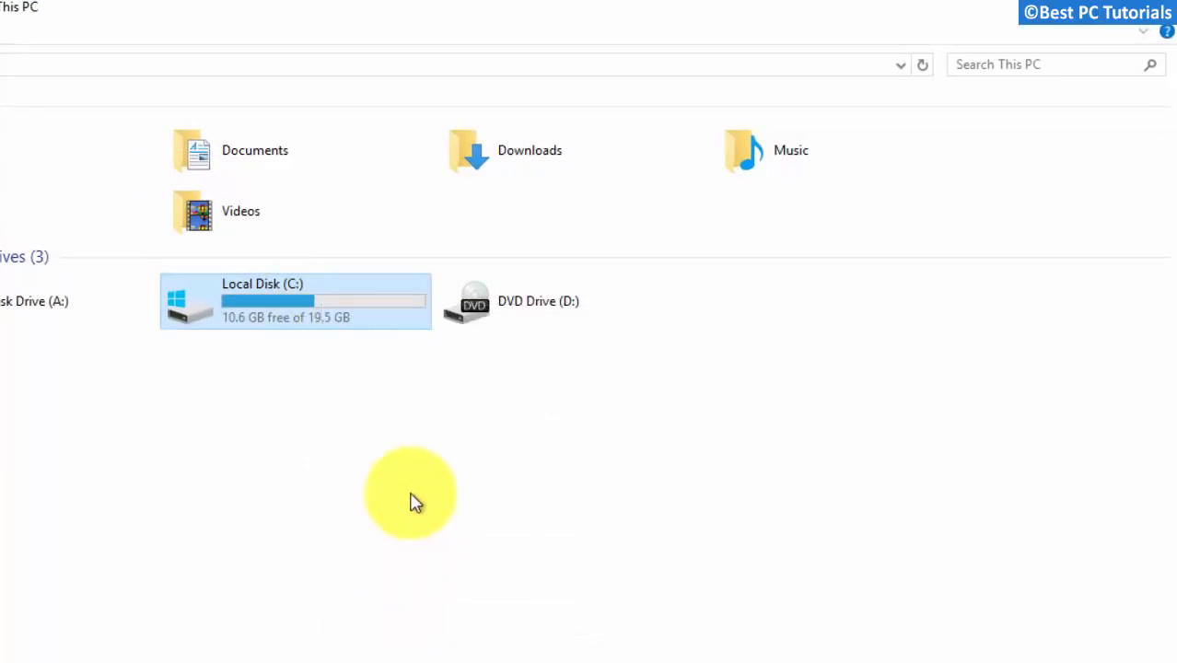
left_click_drag(422, 265, 372, 93)
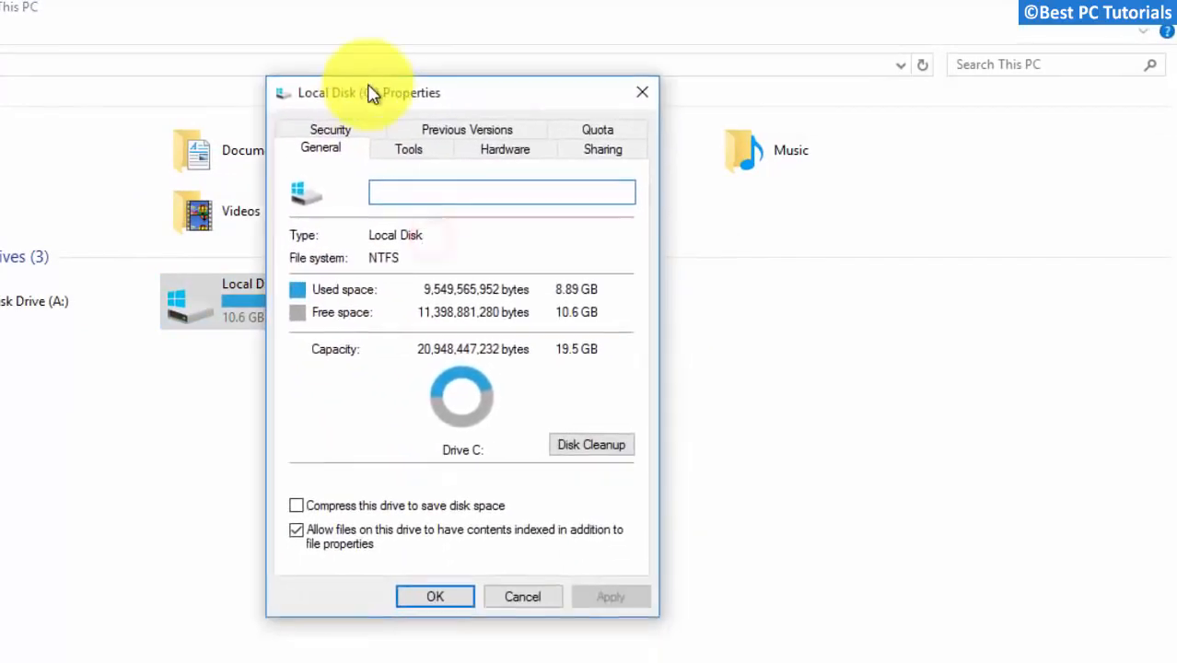
- Disable content indexing for drive C:, including subfolders and files, granting administrator permission, and accept the drive properties
left_click(295, 532)
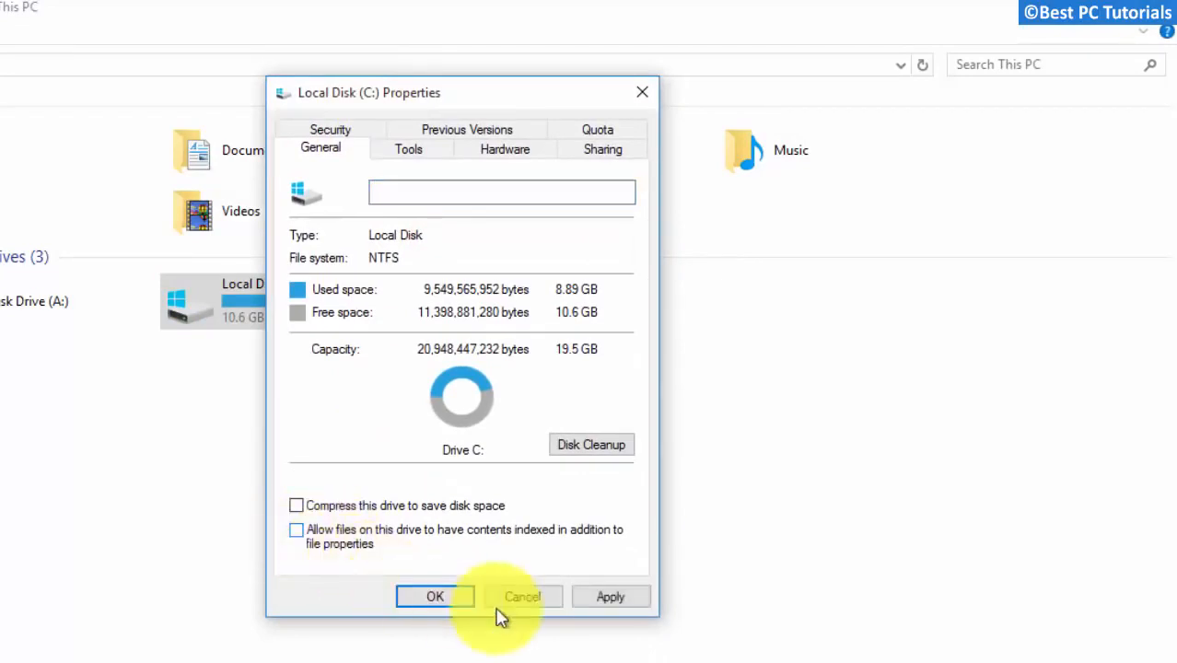
left_click(603, 598)
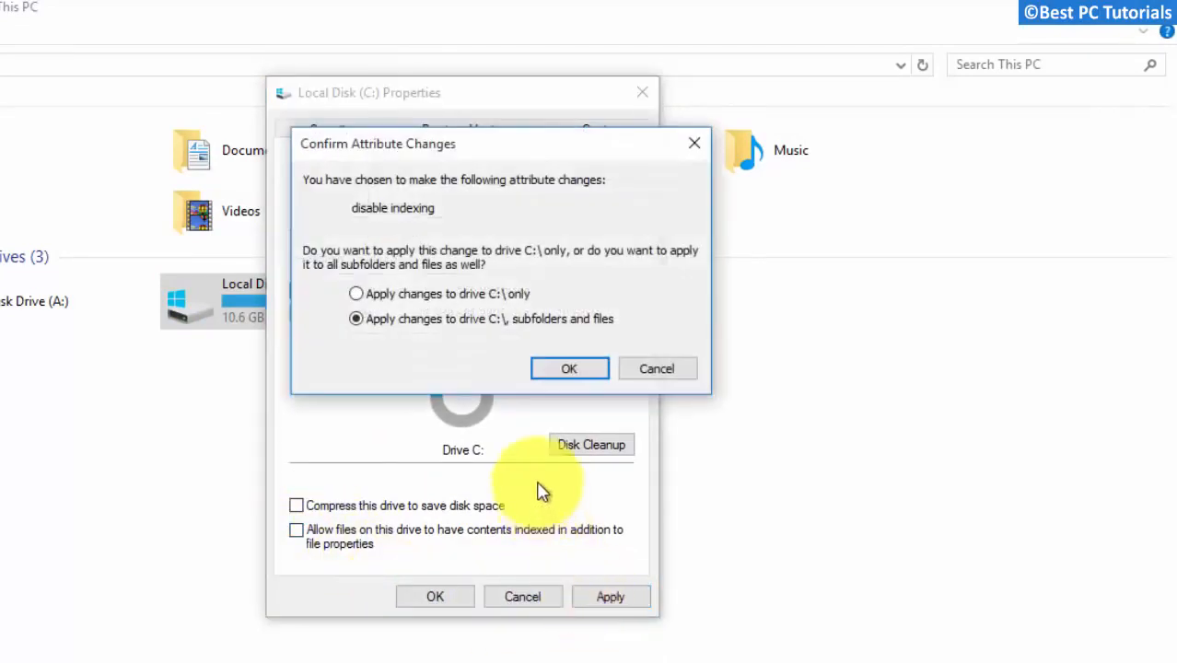
left_click(564, 371)
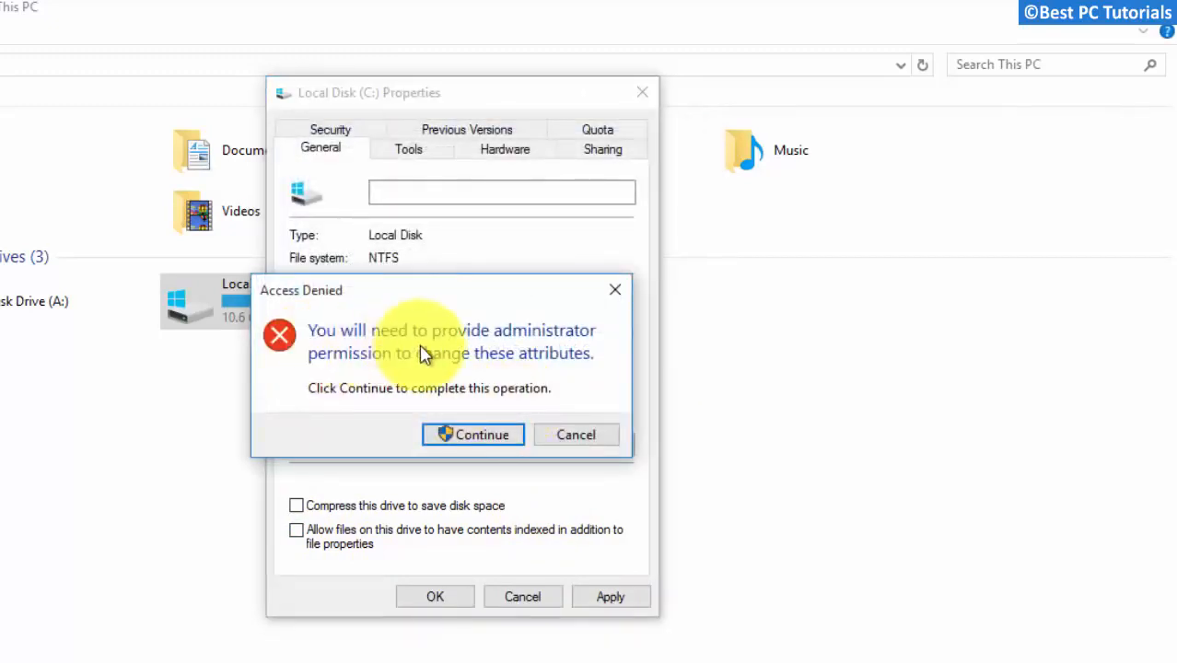
left_click(484, 436)
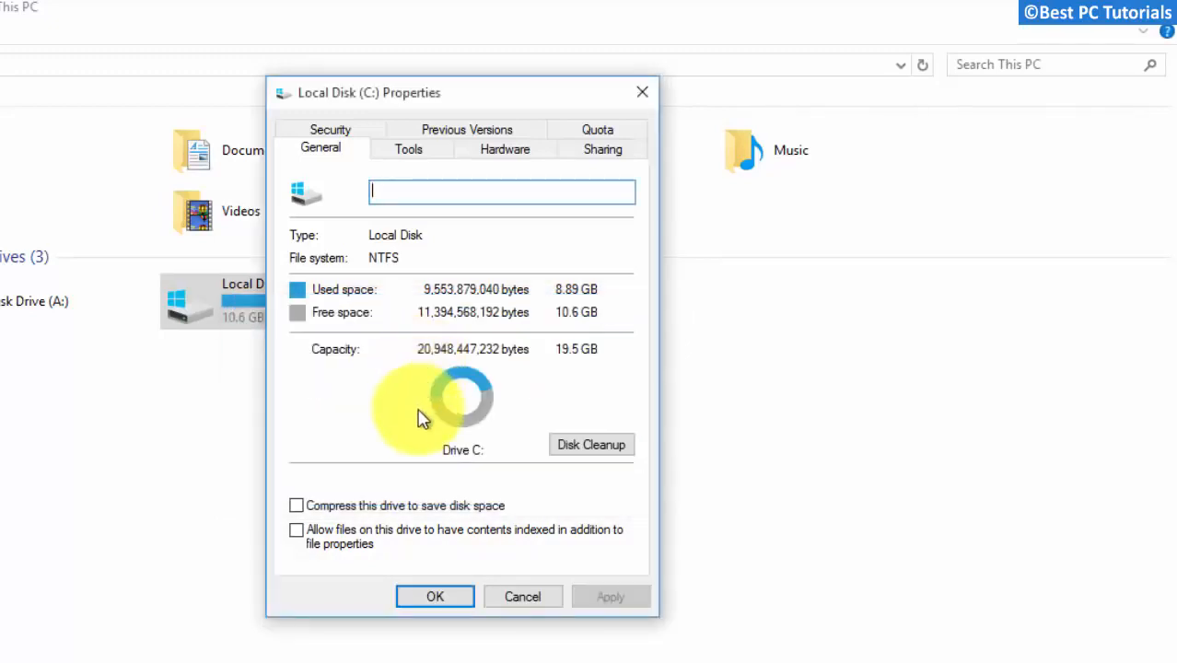
left_click(425, 599)
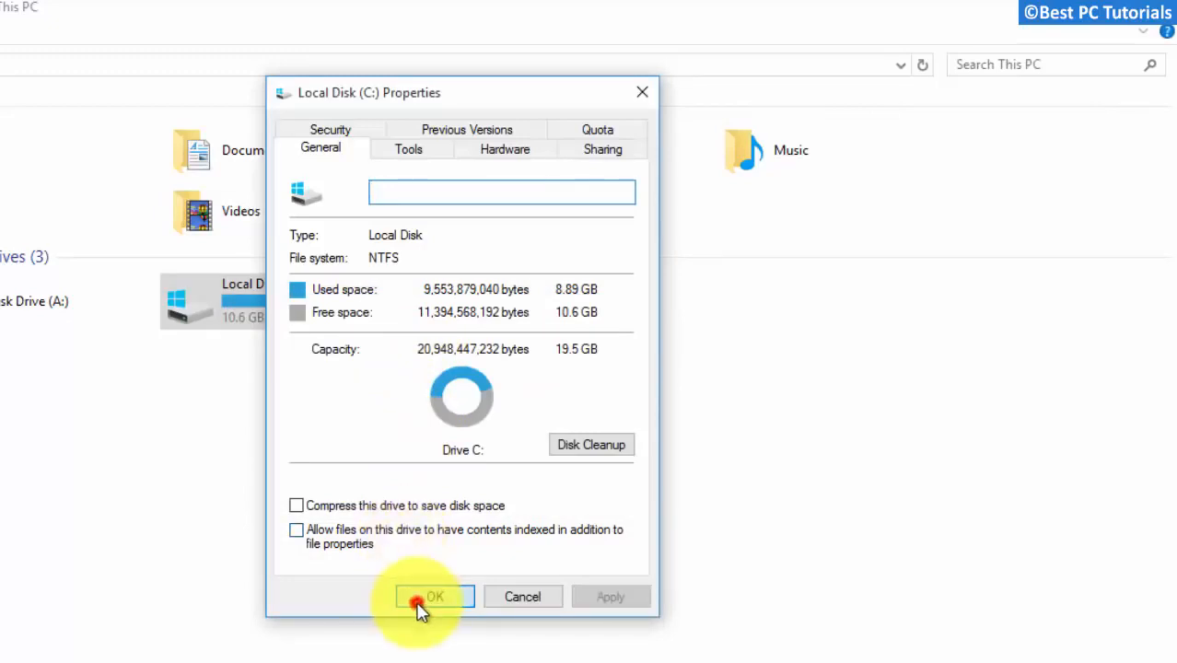
left_click(572, 476)
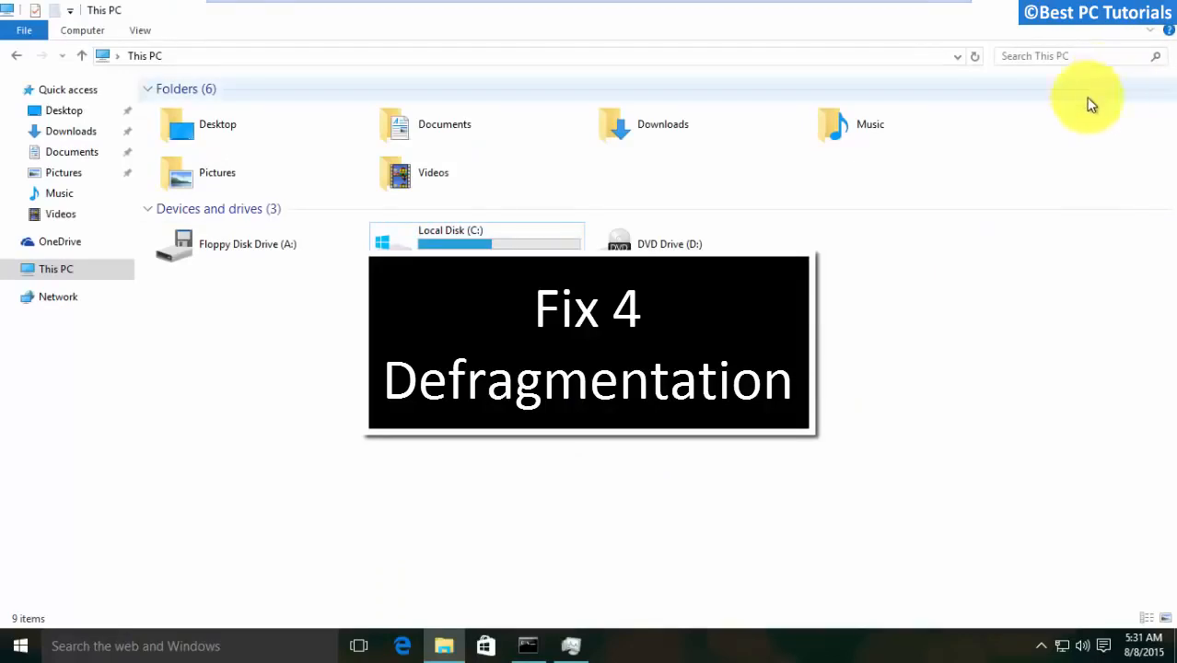
- Open the properties of Local Disk (C:), go to its optimization and defragmentation tool, and optimize drive C:
left_click(485, 248)
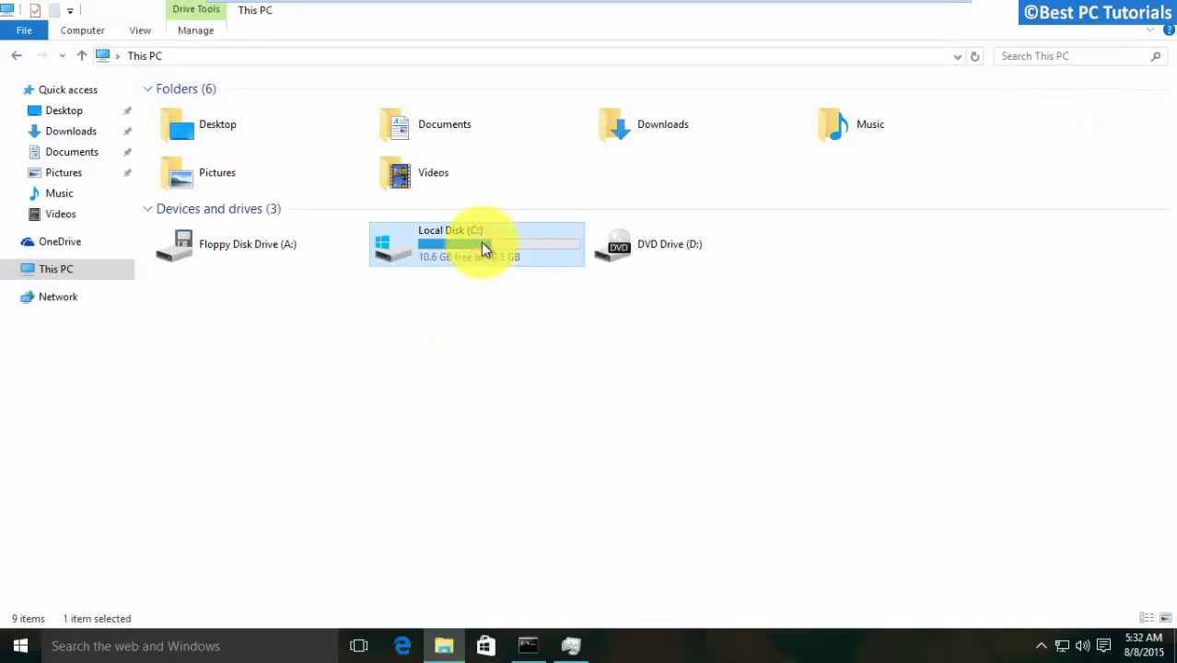
right_click(484, 249)
left_click(517, 496)
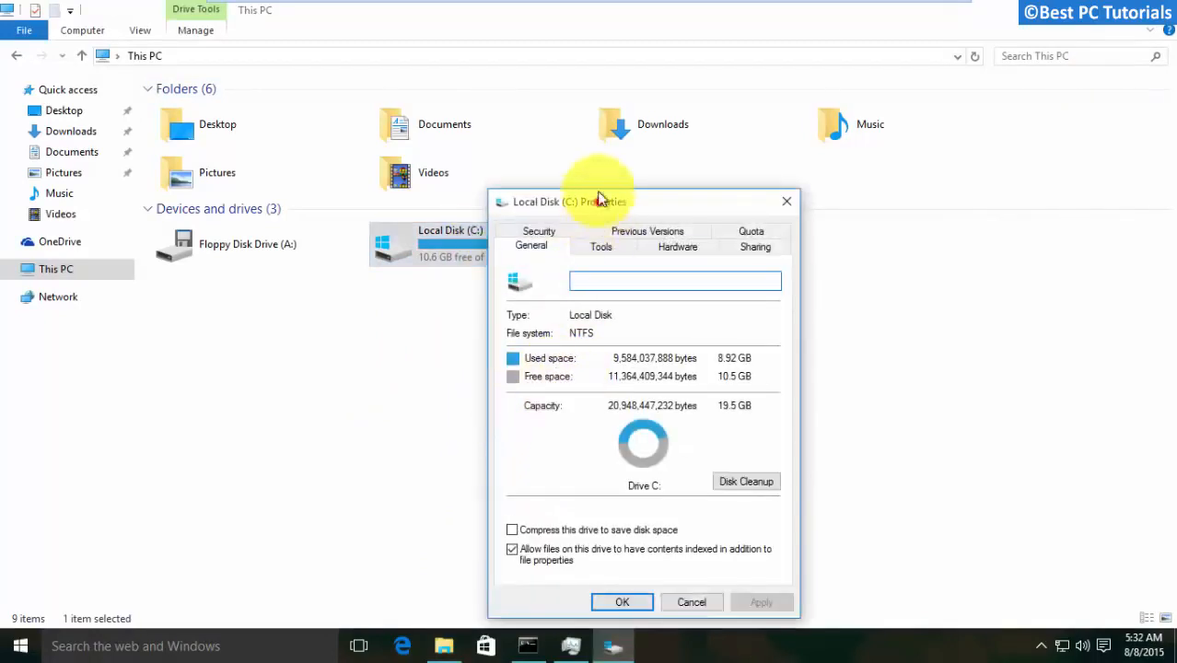
left_click_drag(598, 196, 582, 101)
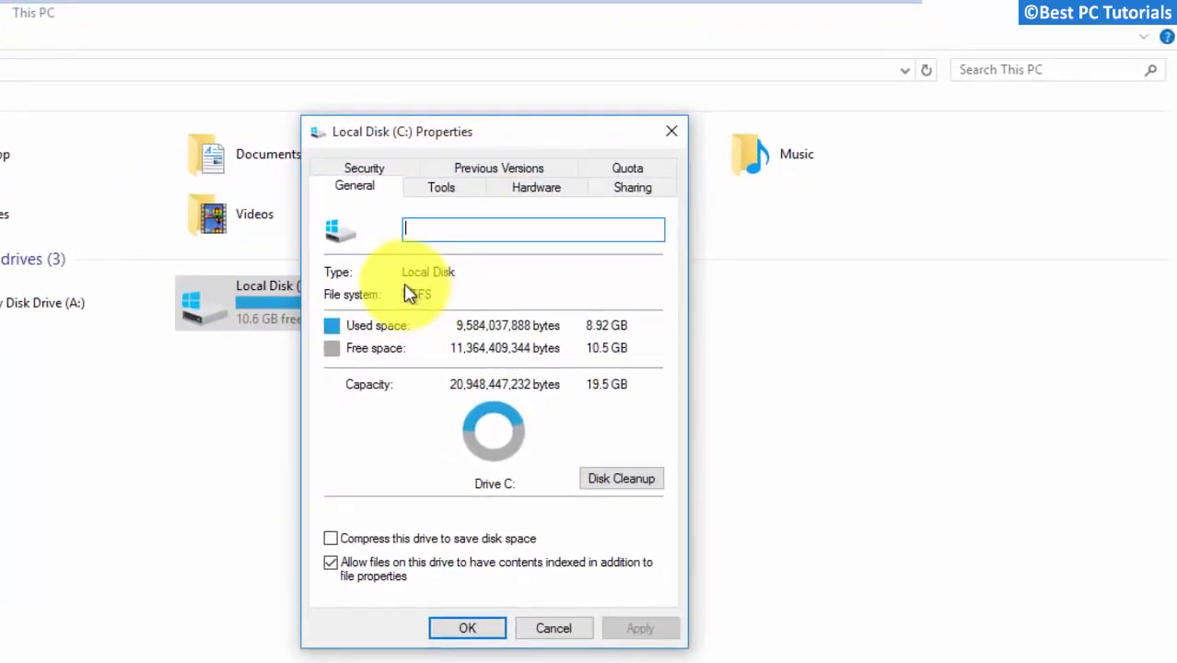
left_click(443, 187)
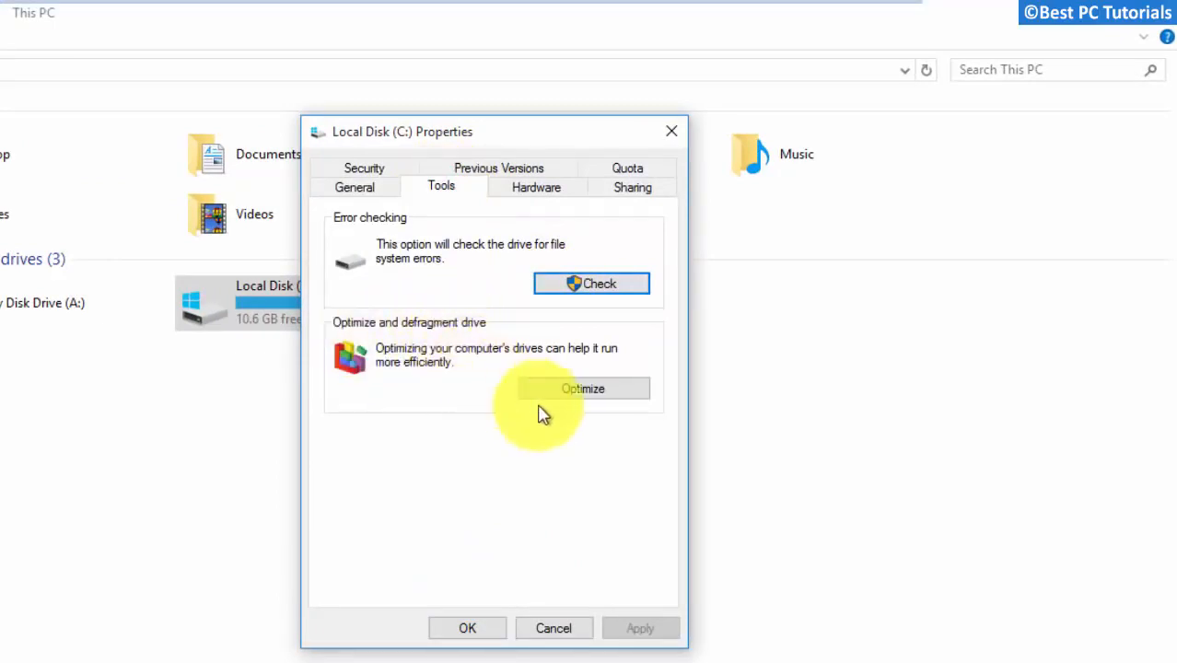
left_click(568, 391)
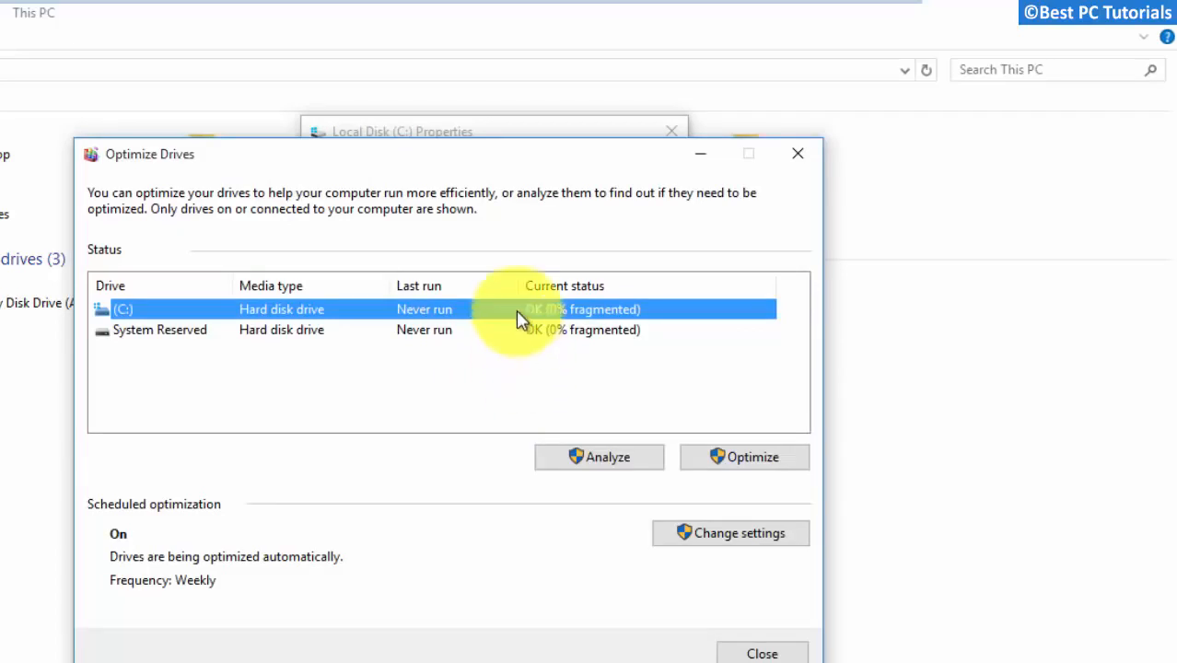
left_click(701, 470)
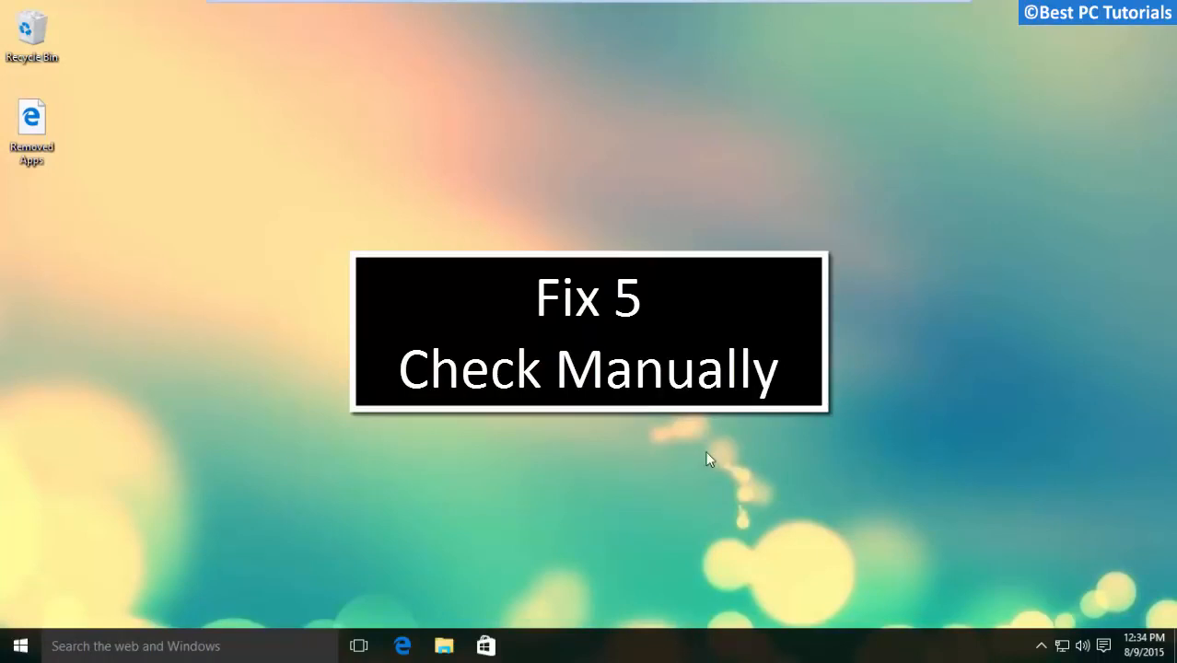
- Open Task Manager's performance view, launch Resource Monitor from it and maximize the window
right_click(679, 645)
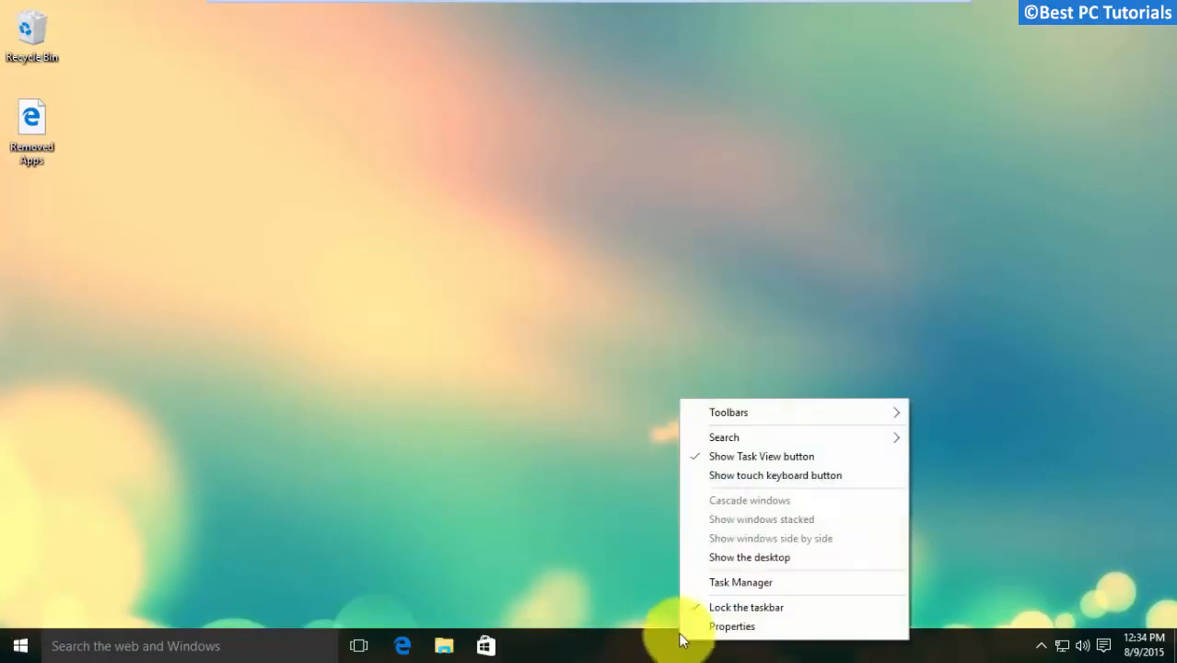
left_click(806, 580)
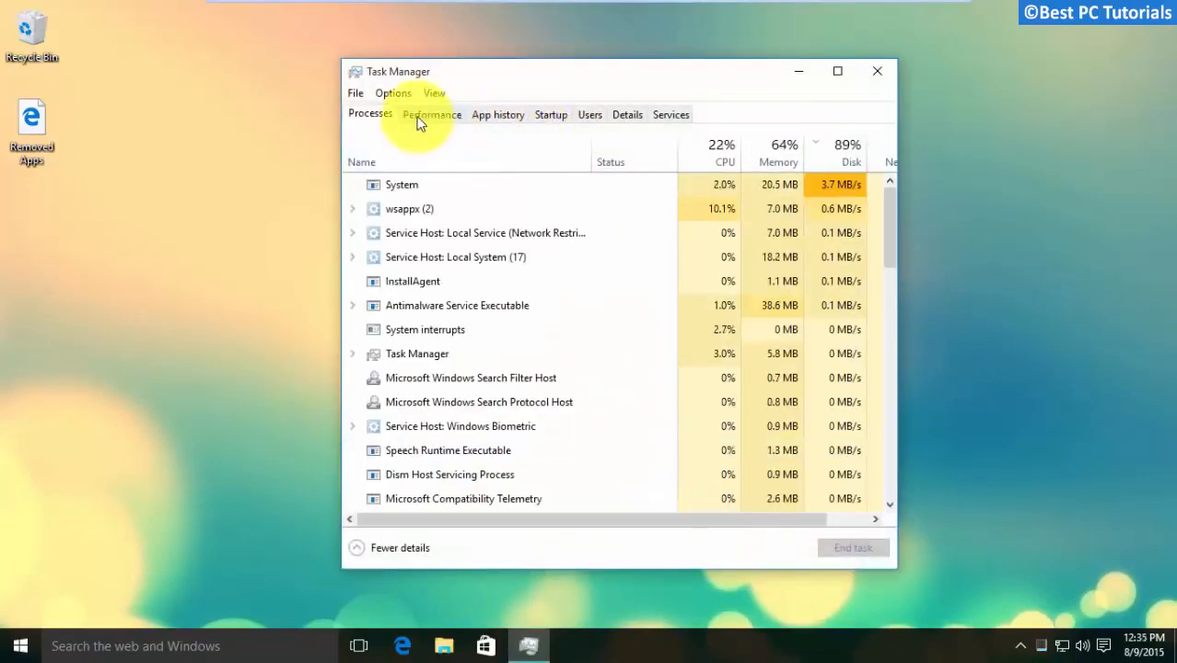
left_click(429, 114)
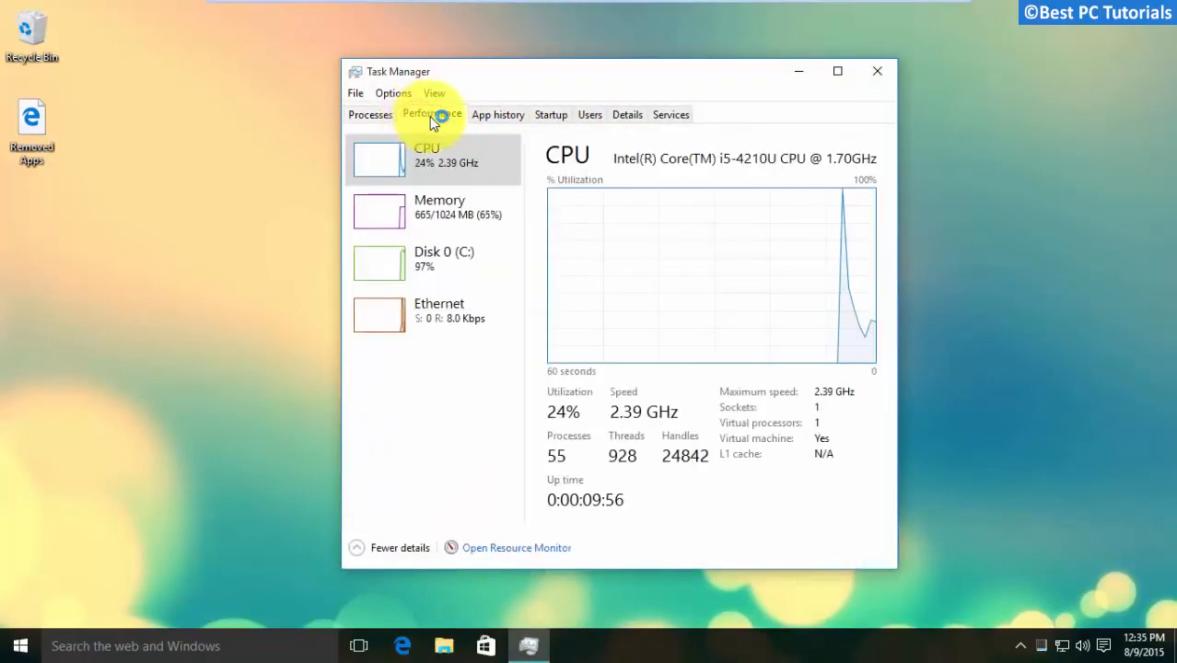
left_click(520, 547)
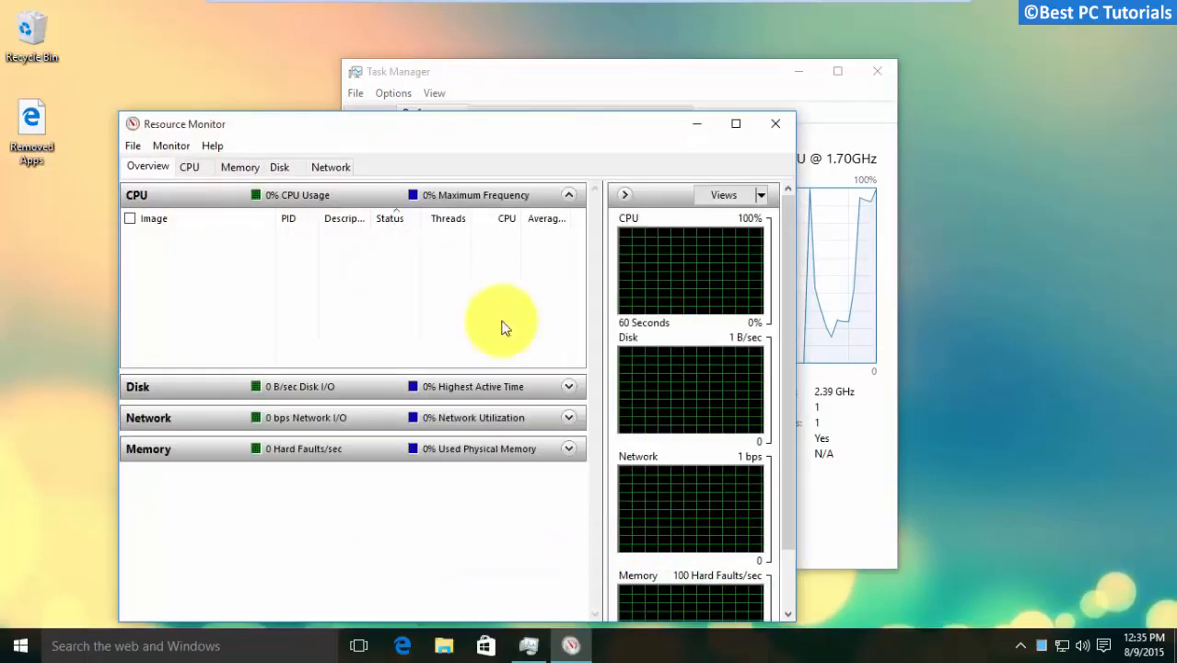
double_click(545, 124)
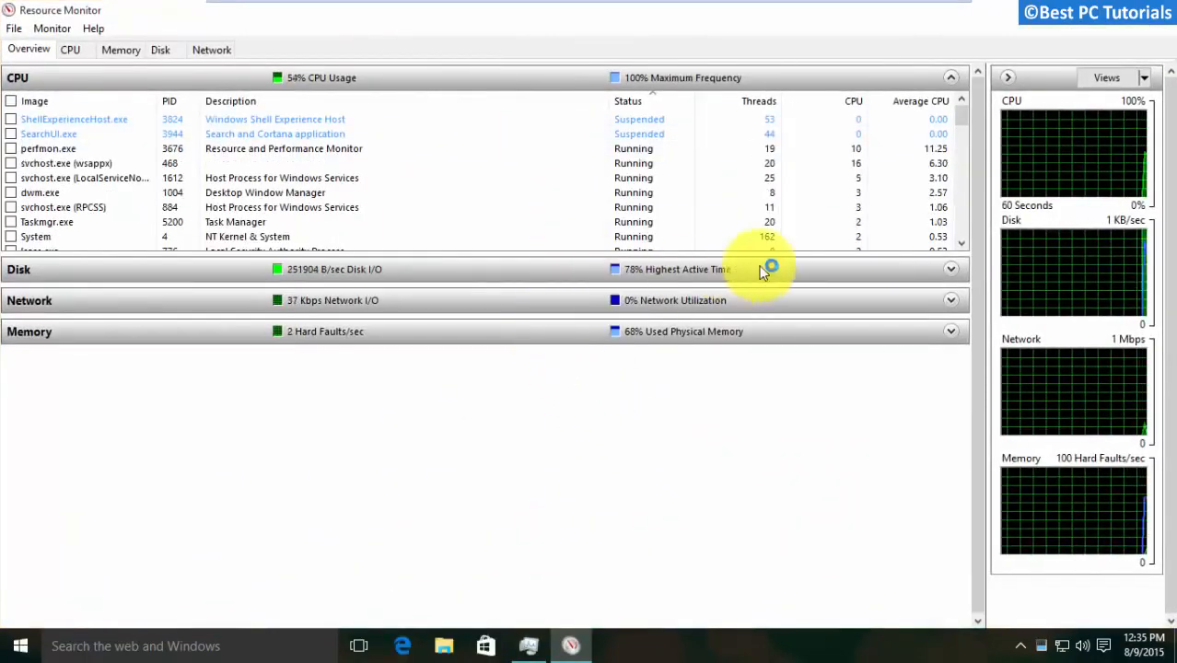
- Expand the disk activity in Resource Monitor, sort it by Total (B/sec) and select the highest System entry
left_click(950, 270)
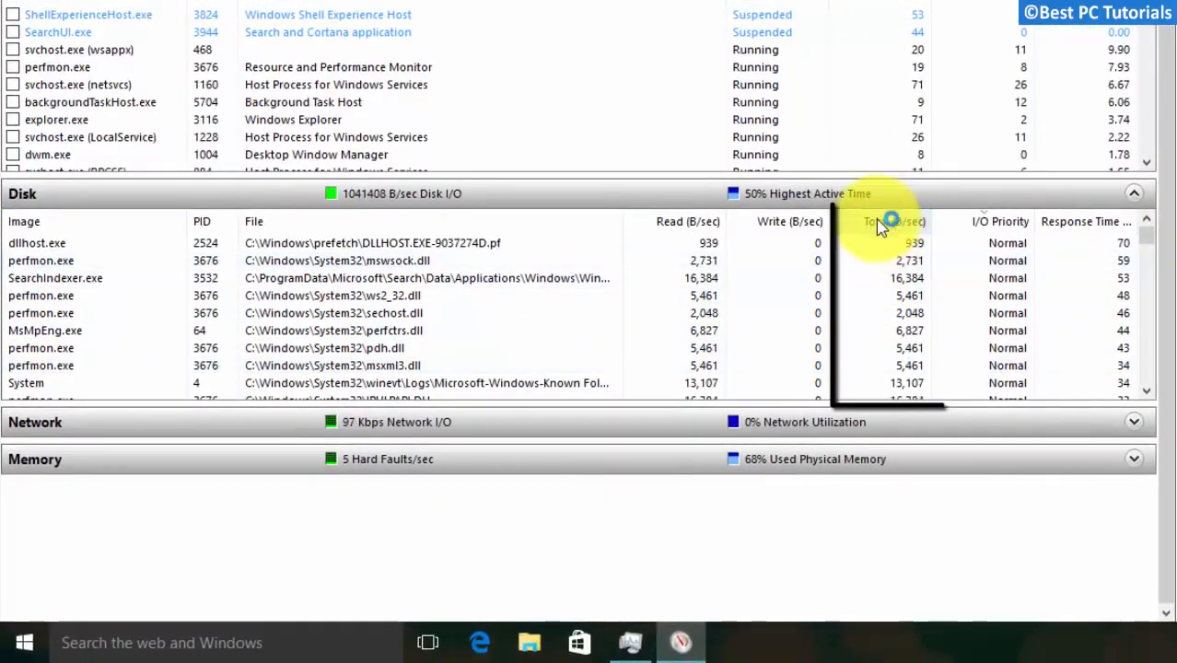
left_click(880, 224)
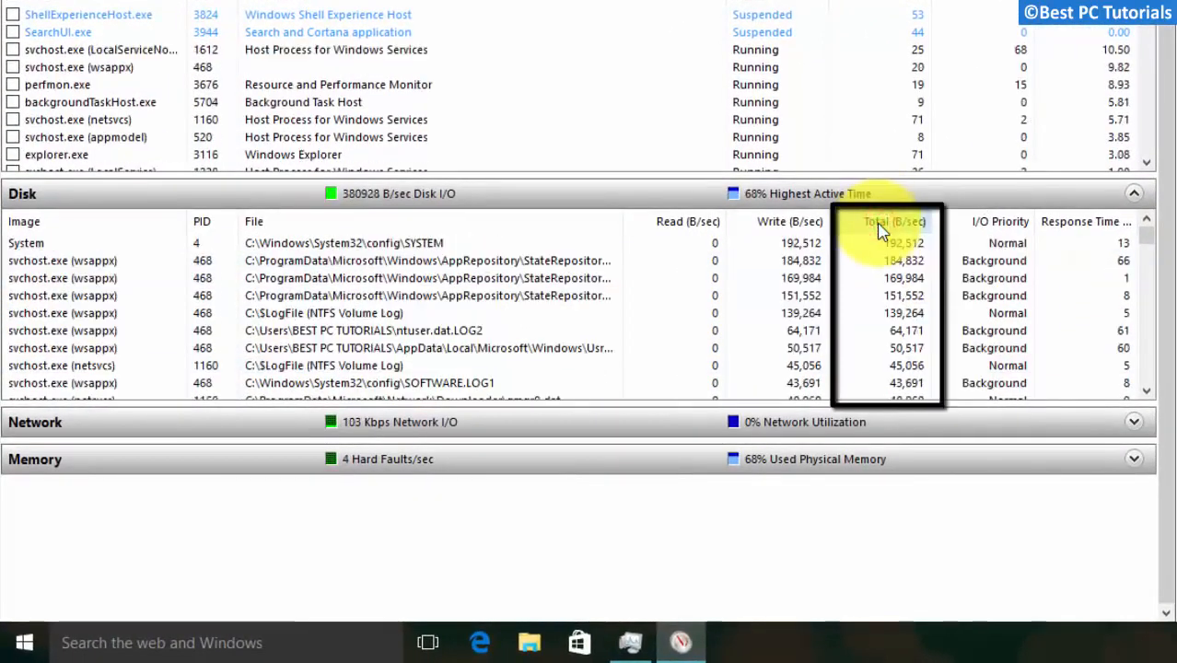
left_click(440, 245)
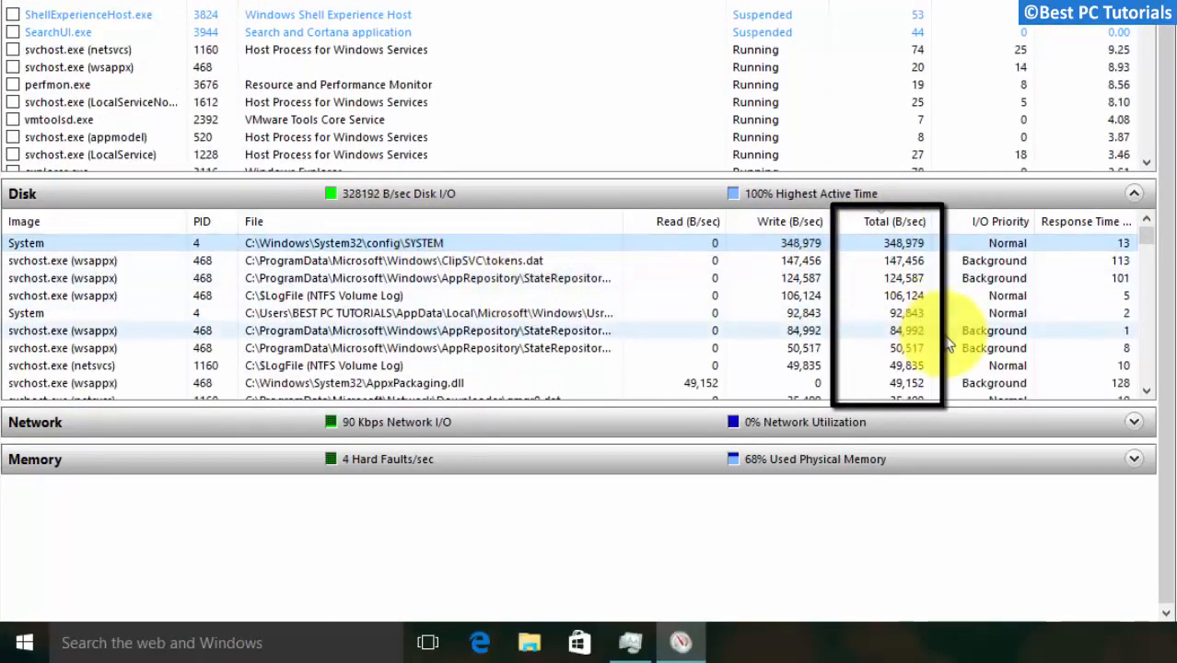